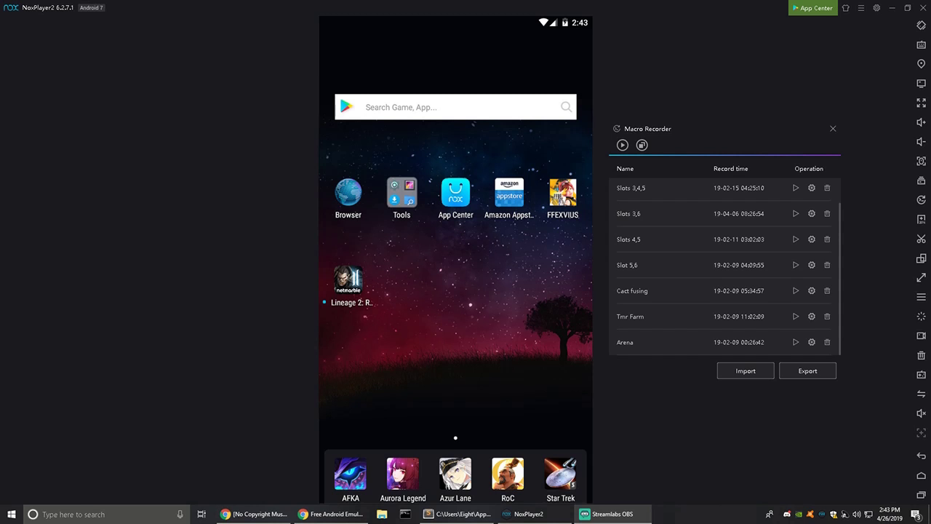
left_click(832, 128)
left_click(921, 200)
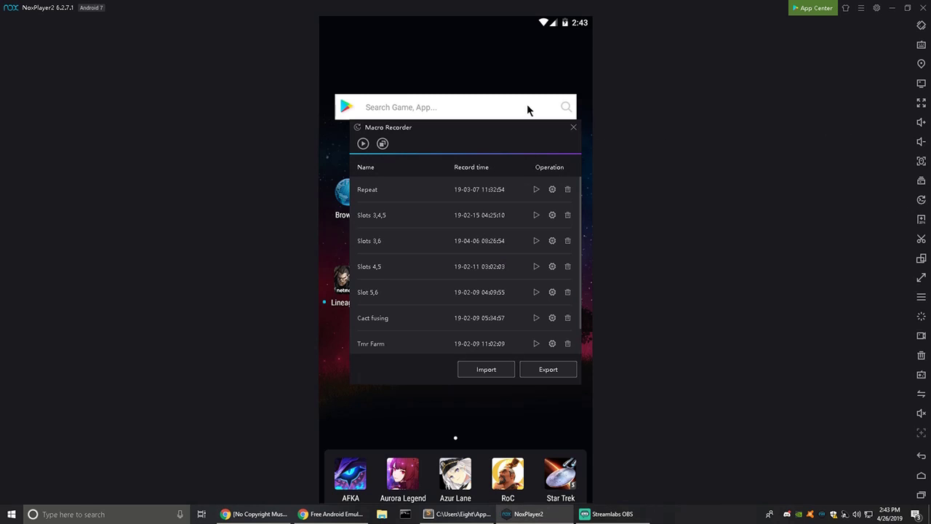
left_click_drag(426, 129, 680, 98)
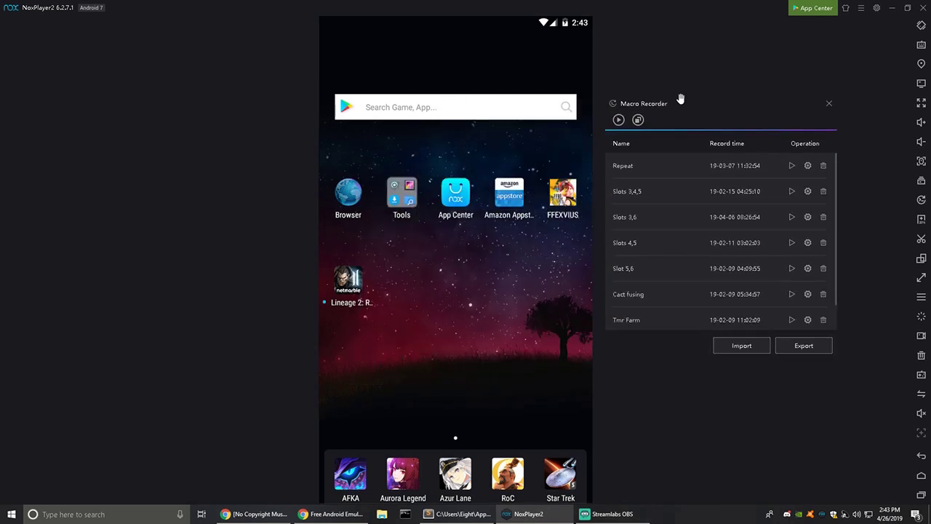
left_click(808, 167)
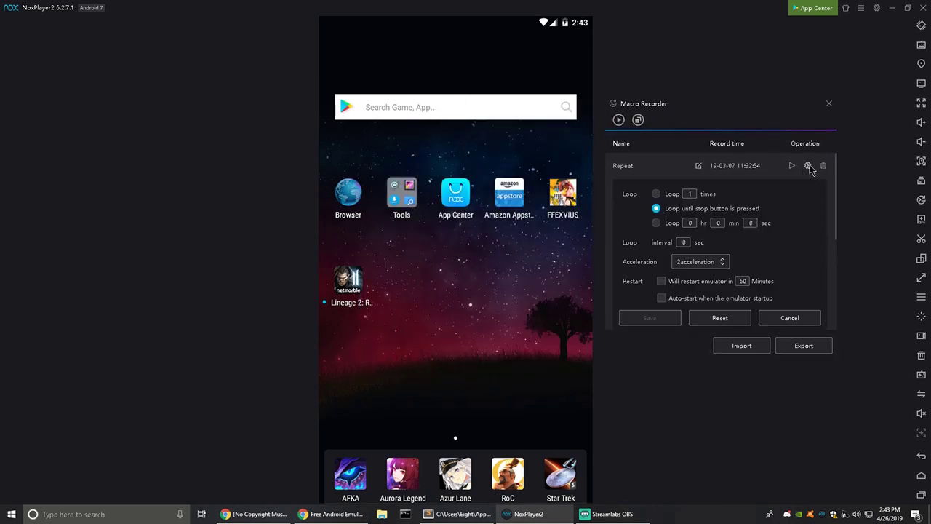
left_click(808, 166)
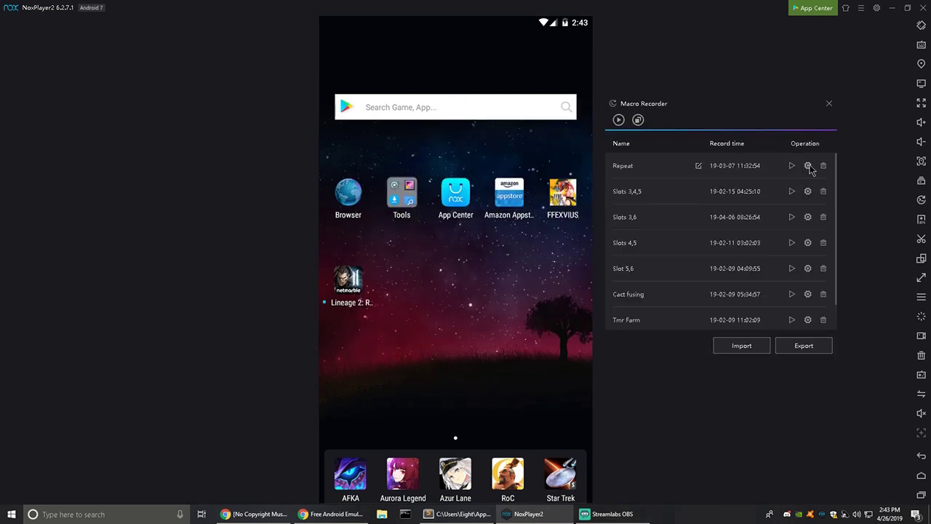
- Record a new NoxPlayer macro and save it, creating Record1
left_click(619, 120)
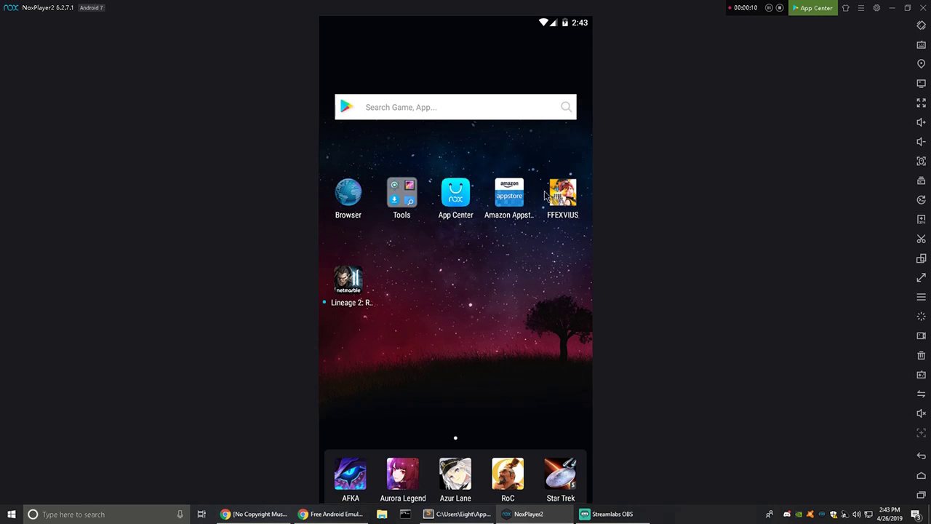
left_click(779, 9)
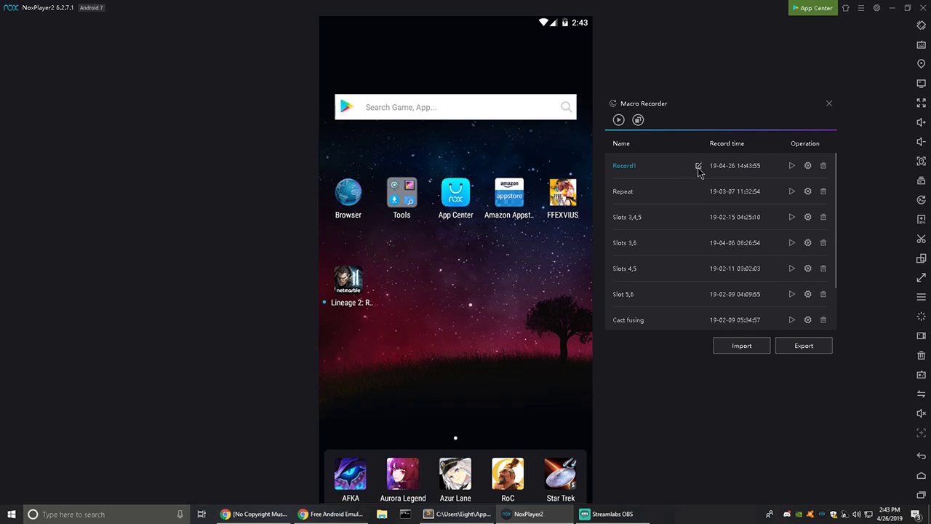
- Rename the Record1 macro to 'Test Macro', then briefly play it back and stop it
left_click(698, 167)
double_click(647, 166)
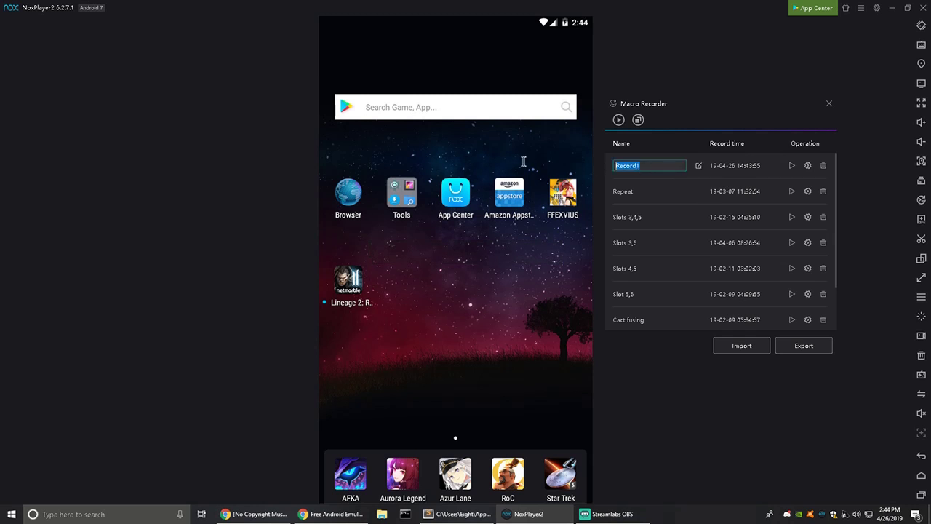
type("Test Macro")
key("Return")
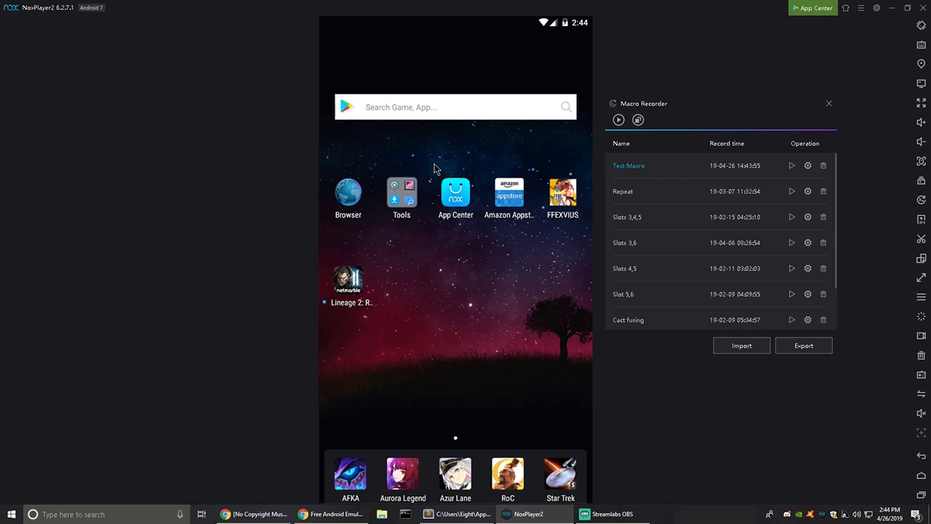
left_click(791, 167)
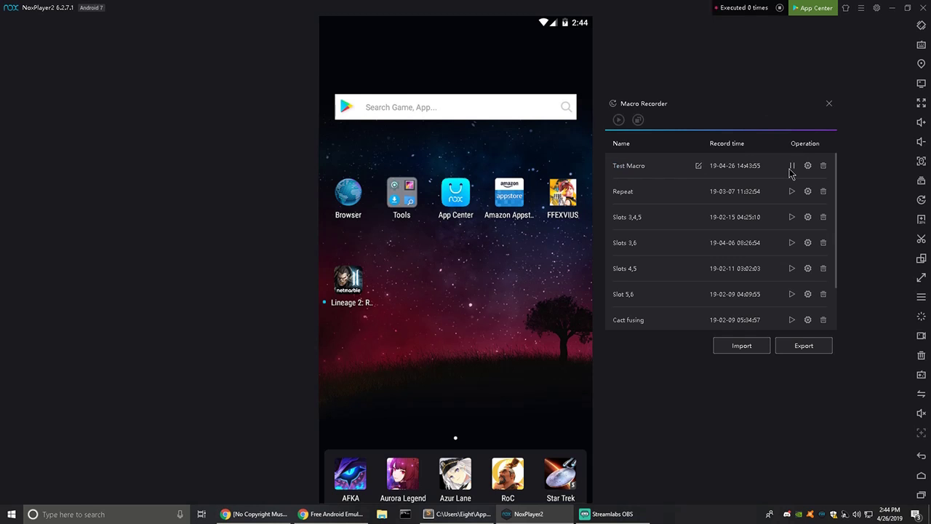
left_click(791, 167)
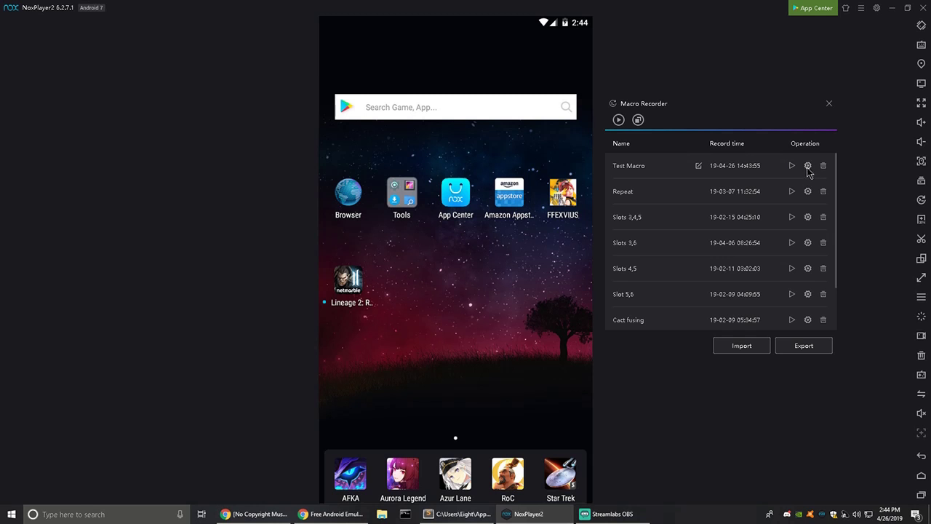
- Set Test Macro's playback acceleration to 8acceleration and save its settings
left_click(808, 166)
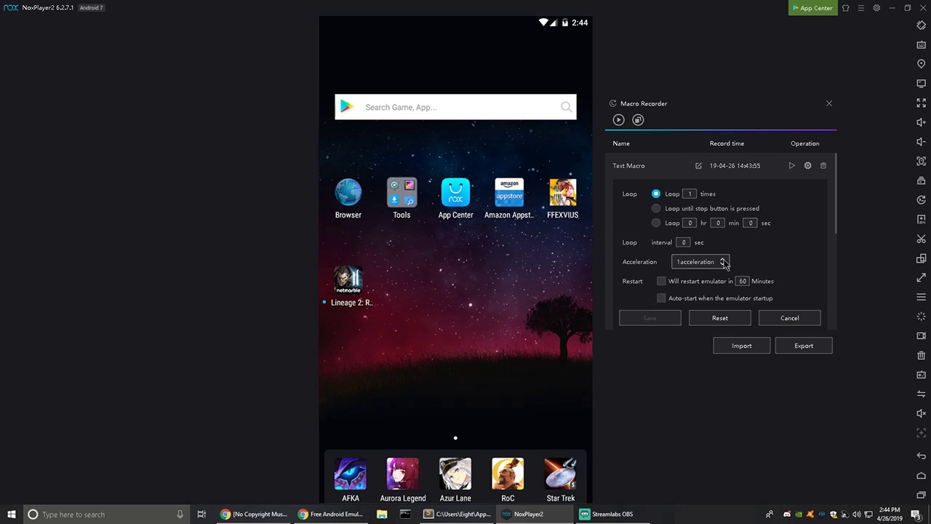
scroll(720, 265, "down", 1)
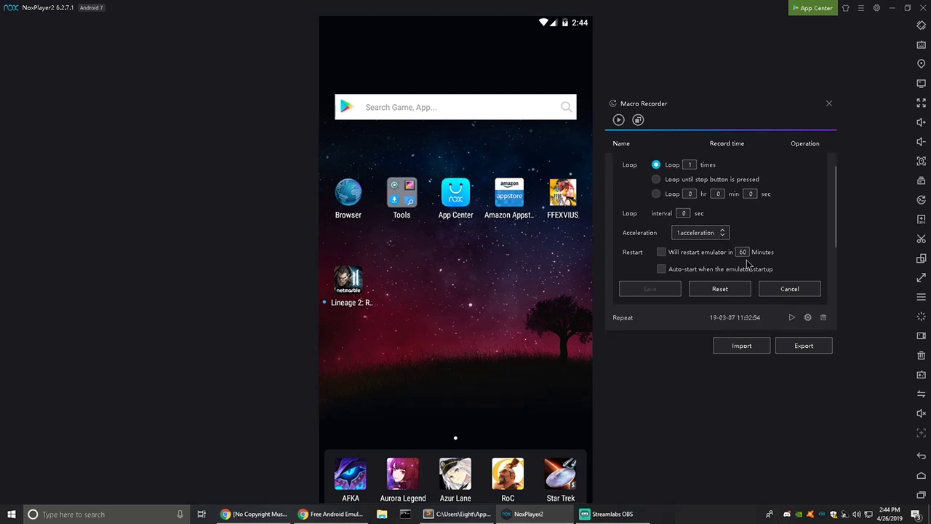
left_click(718, 233)
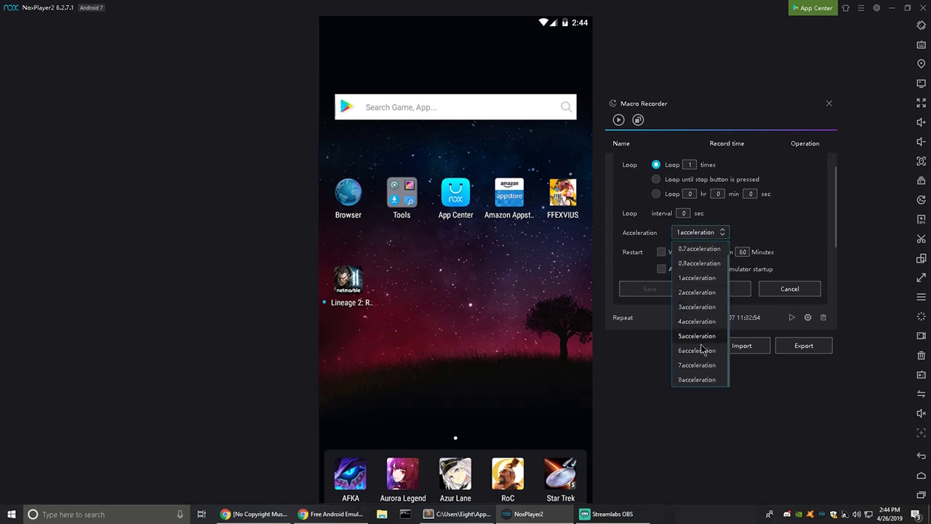
scroll(705, 382, "down", 1)
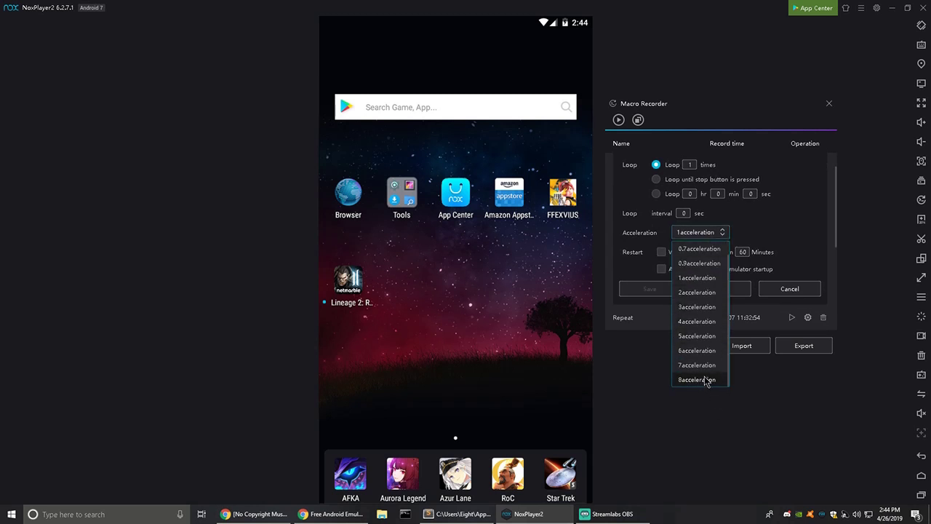
left_click(705, 380)
scroll(784, 231, "down", 2)
scroll(785, 232, "up", 2)
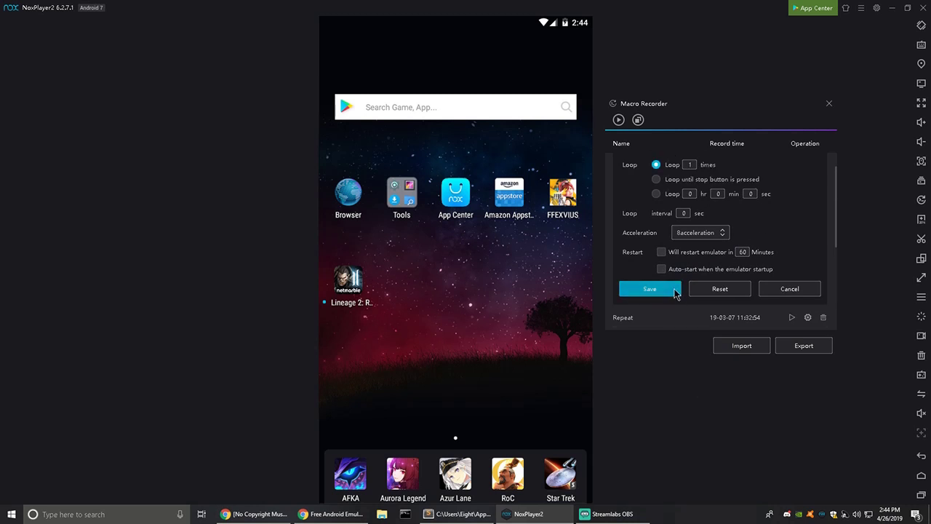
left_click(675, 291)
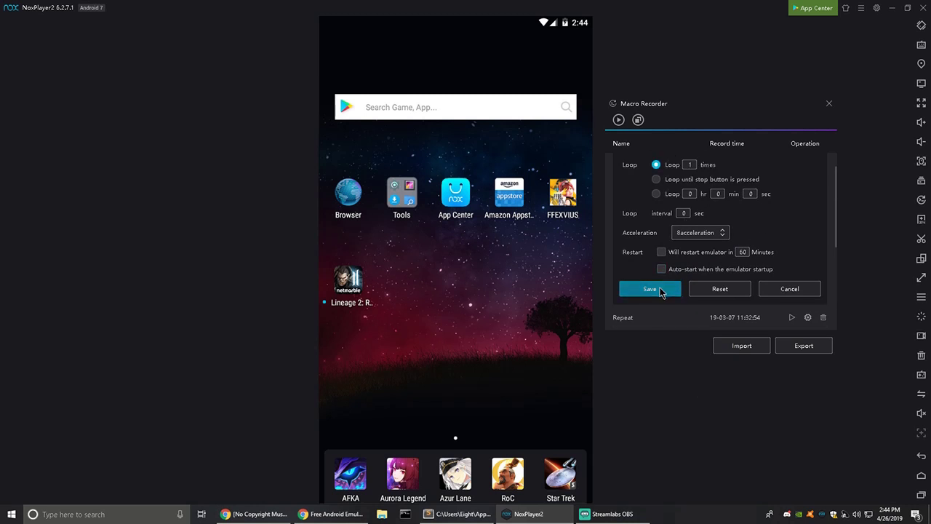
scroll(791, 218, "up", 1)
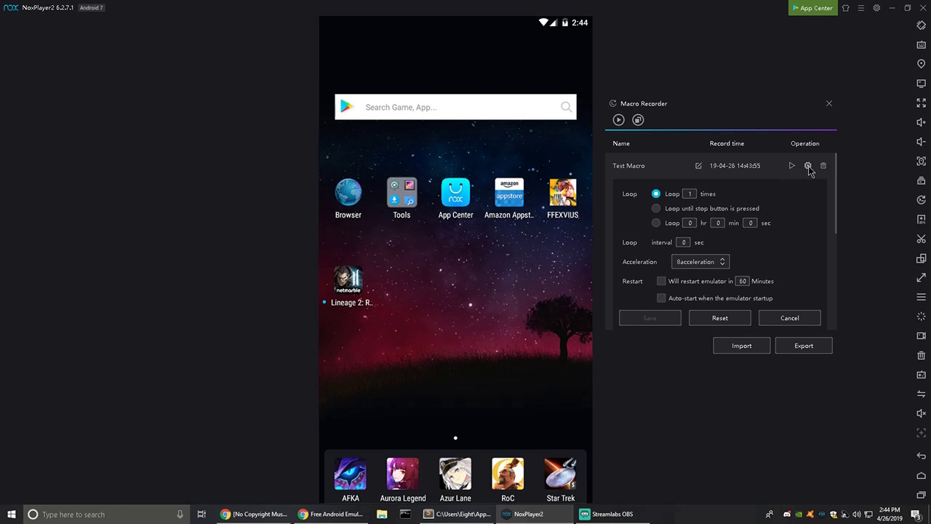
left_click(807, 166)
left_click(793, 167)
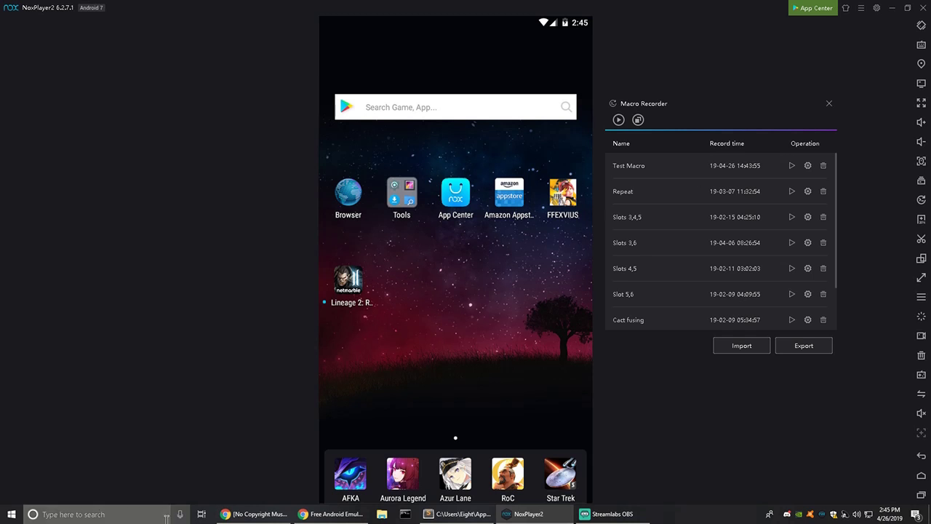
mouse_move(331, 514)
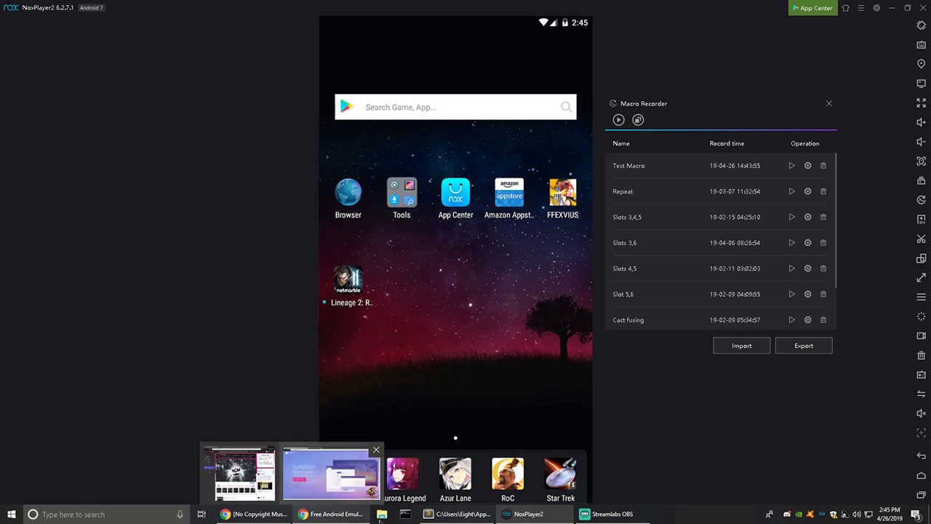
- View the records JSON in Sublime Text, then switch to the NoxPlayer website in Chrome
left_click(446, 515)
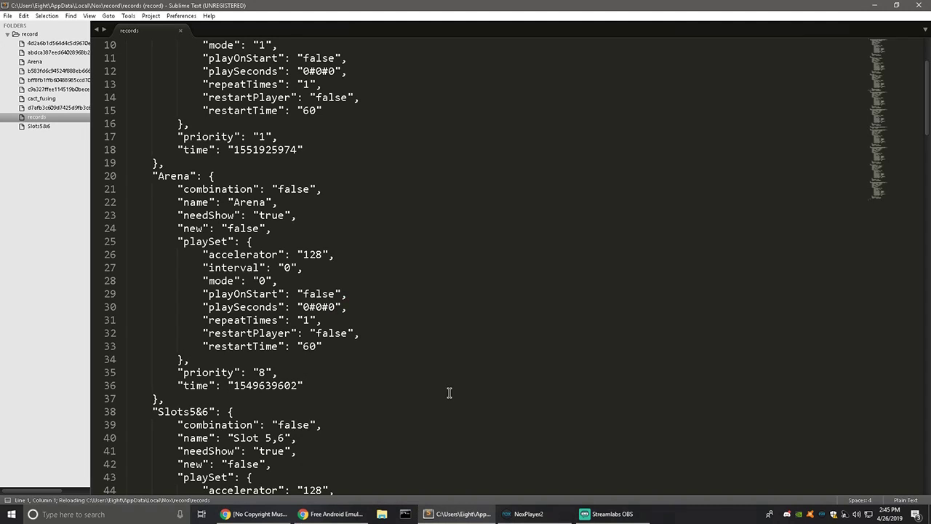
scroll(446, 389, "up", 3)
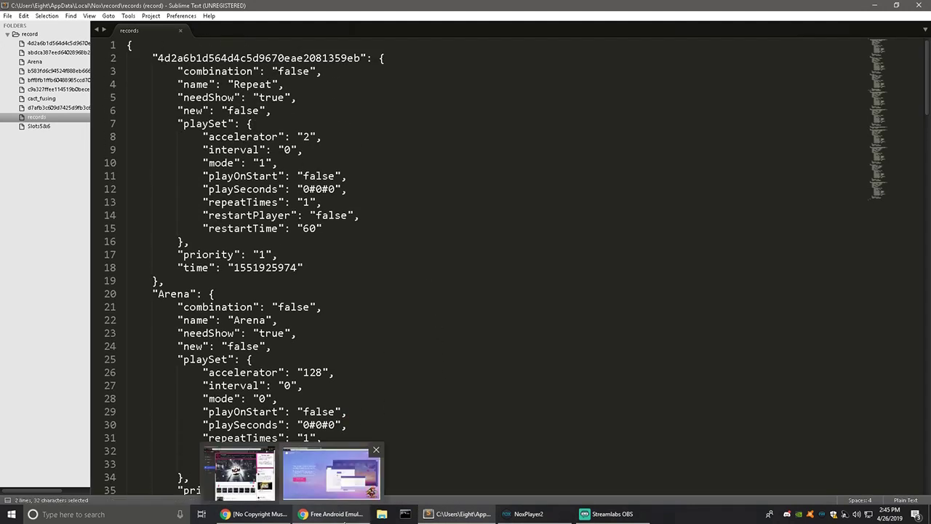
left_click(330, 472)
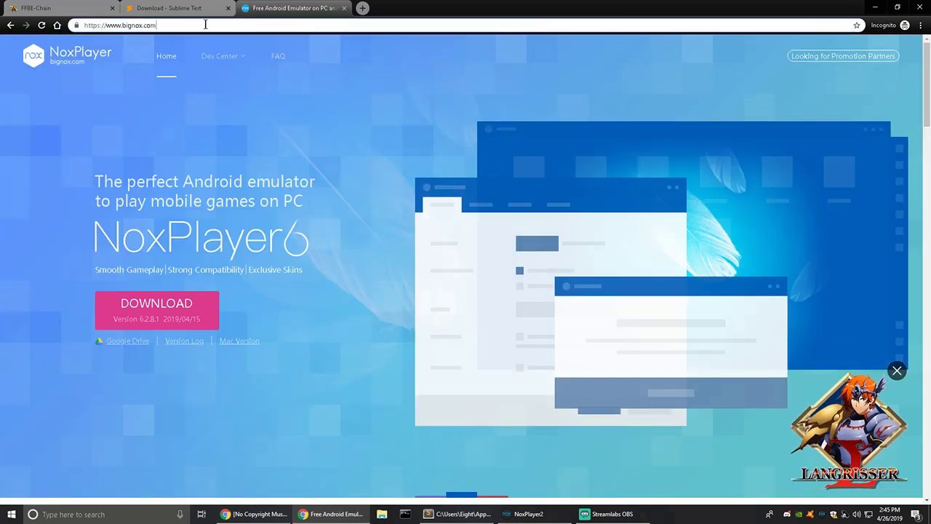
- Browse the bignox.com page and close the Langrisser advertisement
left_click_drag(156, 25, 34, 21)
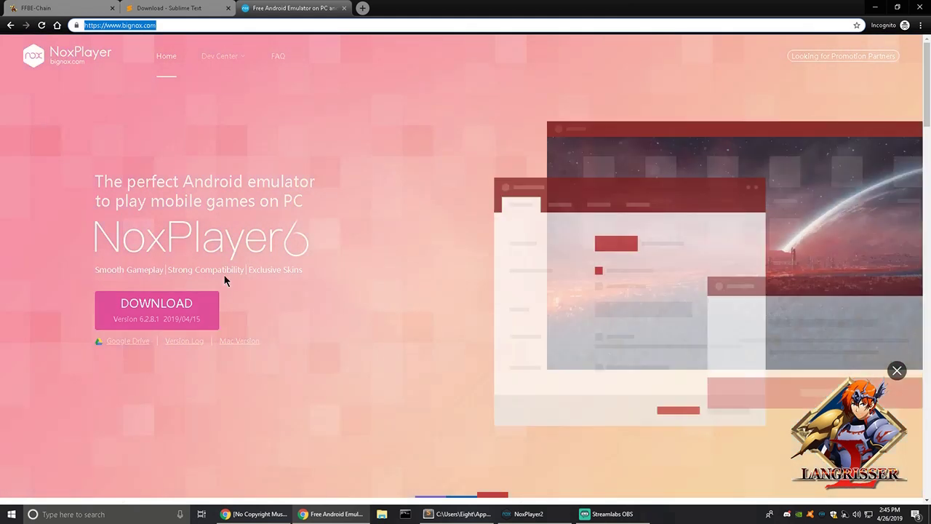
scroll(363, 208, "down", 1)
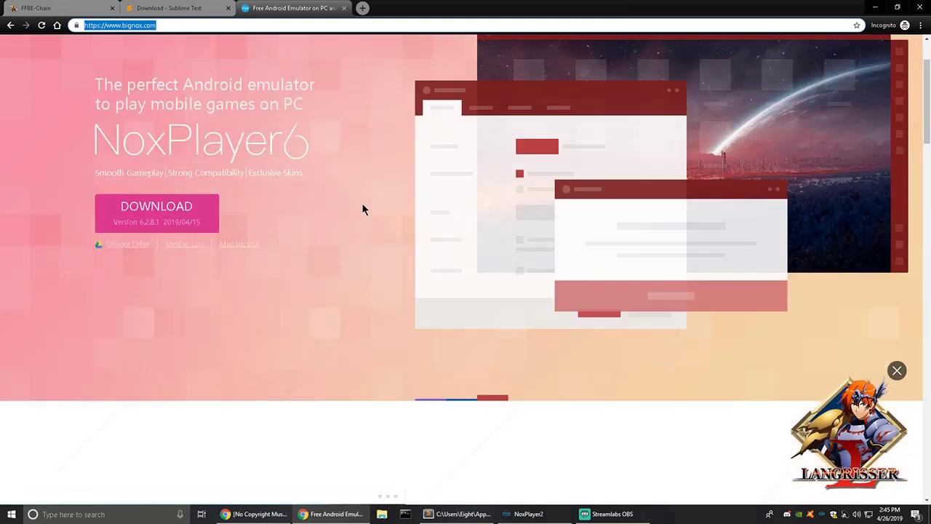
scroll(363, 209, "up", 1)
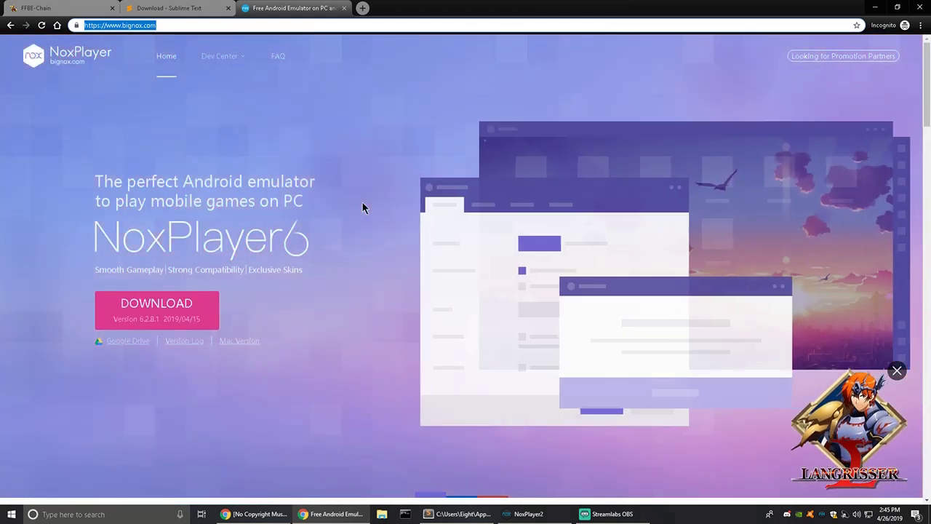
scroll(362, 208, "down", 1)
scroll(363, 202, "down", 5)
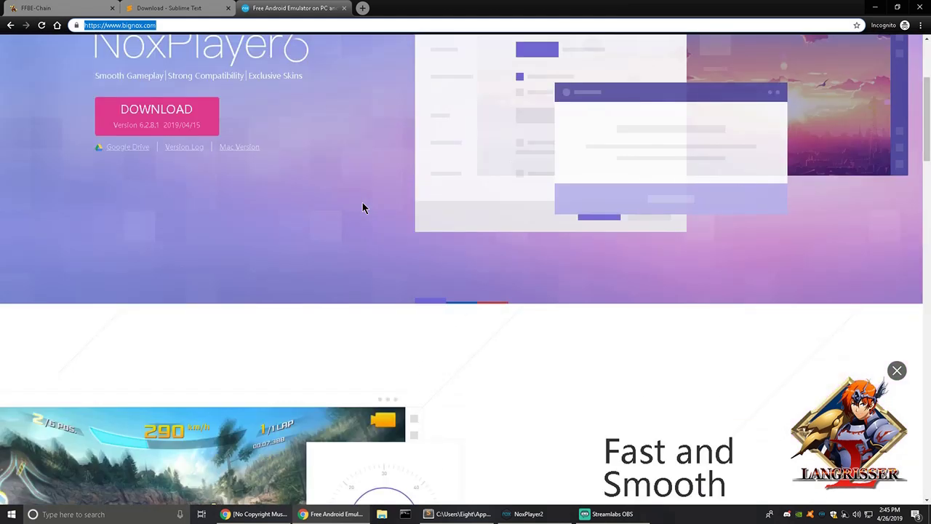
left_click(897, 370)
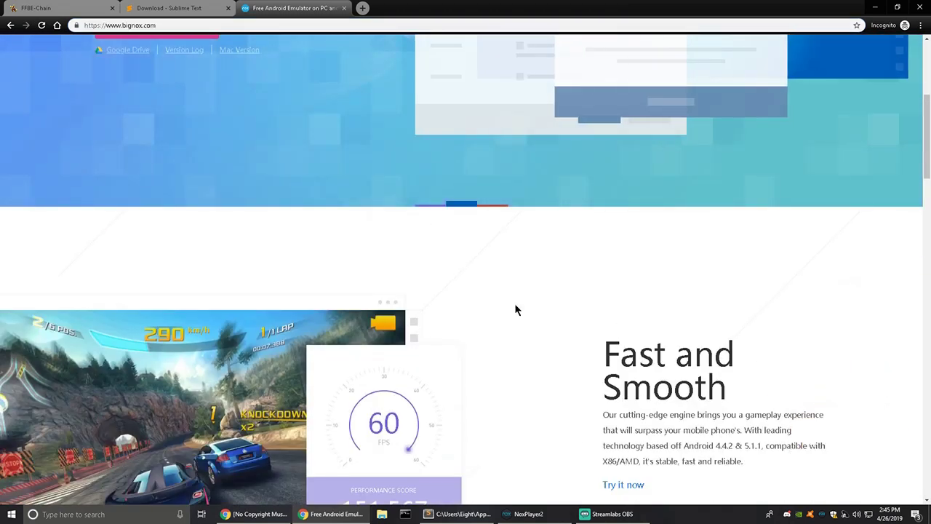
scroll(465, 294, "down", 3)
- Select the Fast and Smooth description, then move to the 'Download - Sublime Text' tab
left_click_drag(603, 201, 763, 285)
scroll(675, 333, "down", 4)
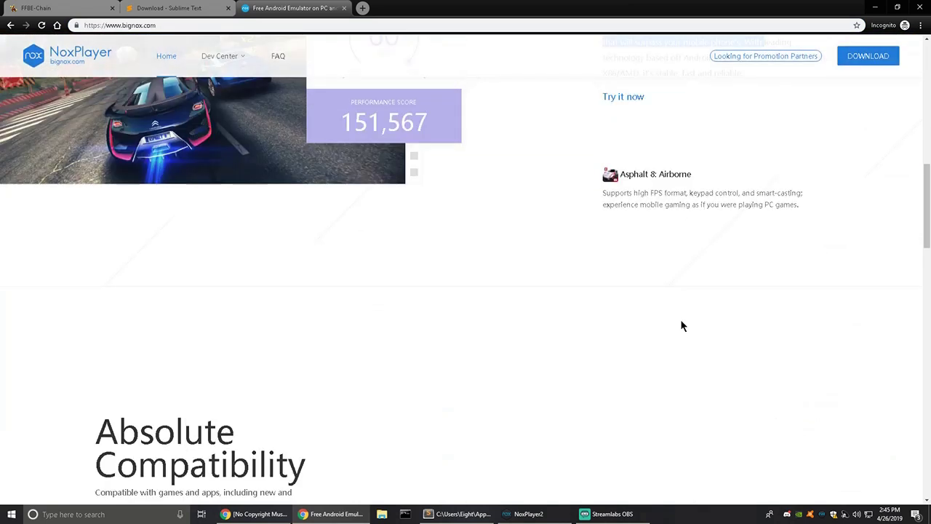
scroll(374, 222, "up", 9)
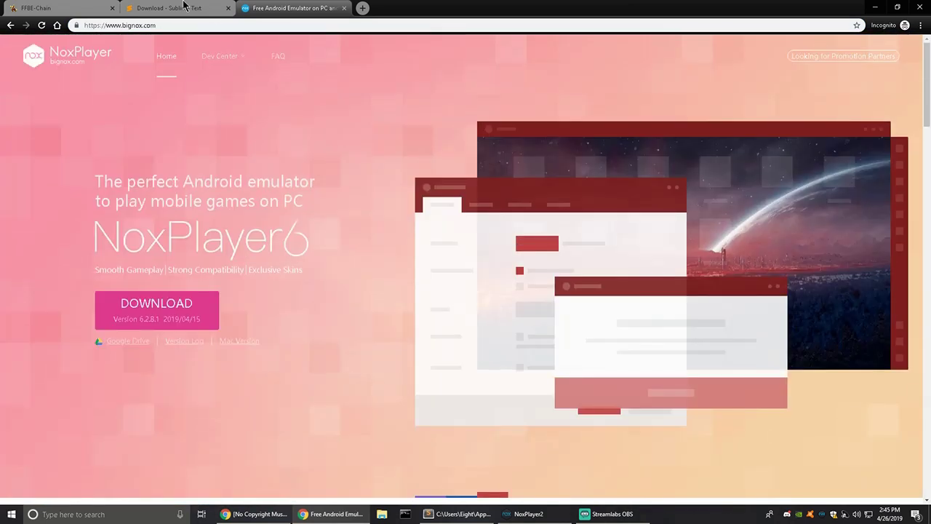
left_click(183, 5)
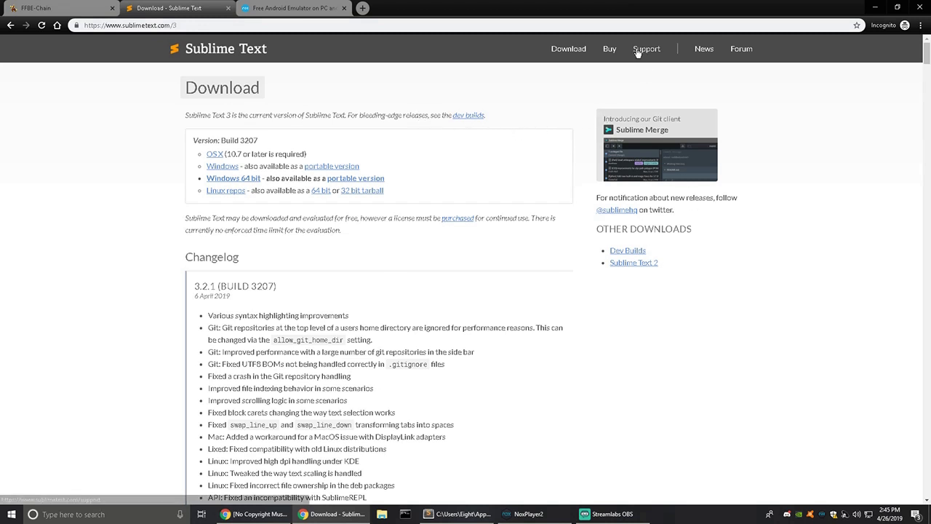
left_click(207, 25)
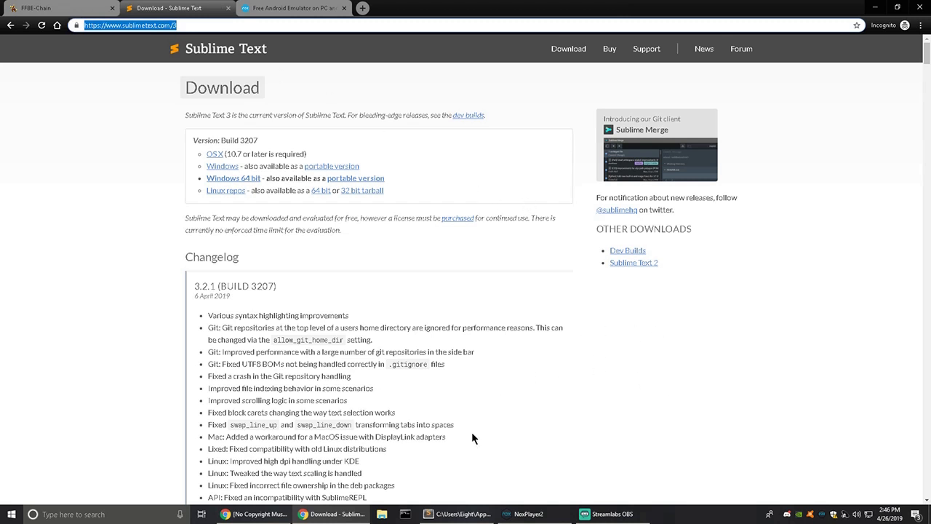
mouse_move(474, 515)
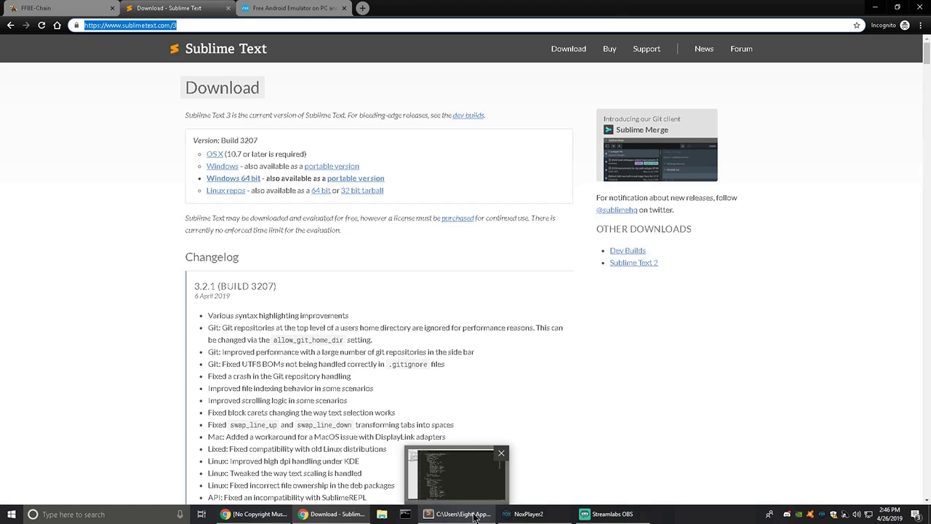
- Return to the records file in Sublime Text and choose File > Open Folder..
left_click(474, 515)
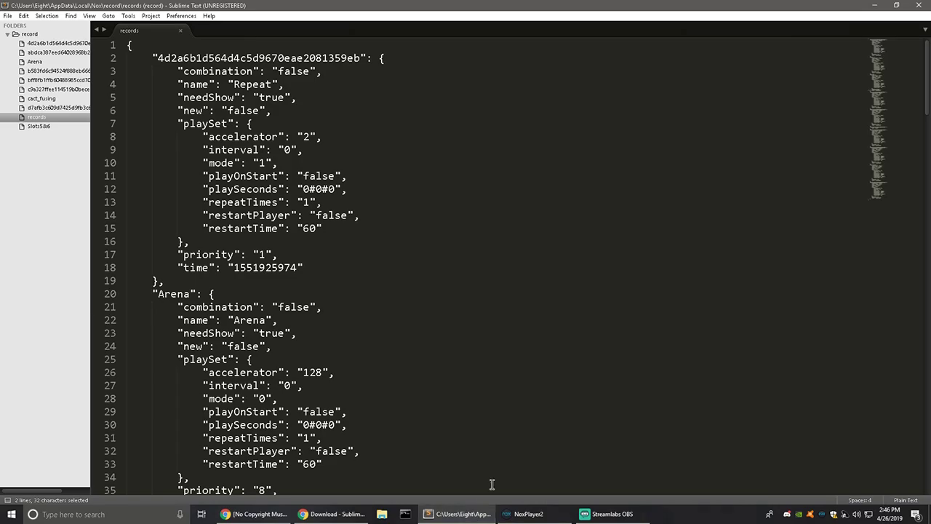
scroll(253, 95, "down", 1)
scroll(253, 94, "down", 20)
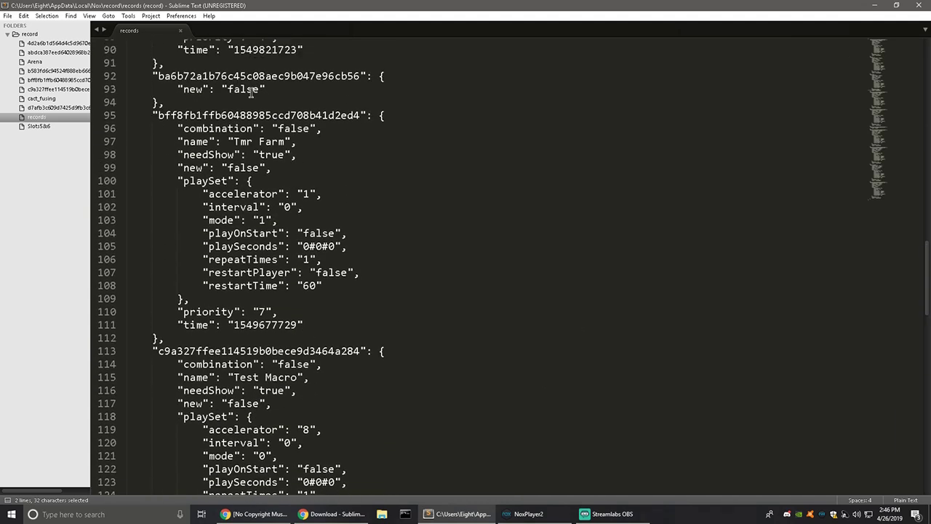
scroll(251, 93, "up", 13)
scroll(251, 94, "up", 17)
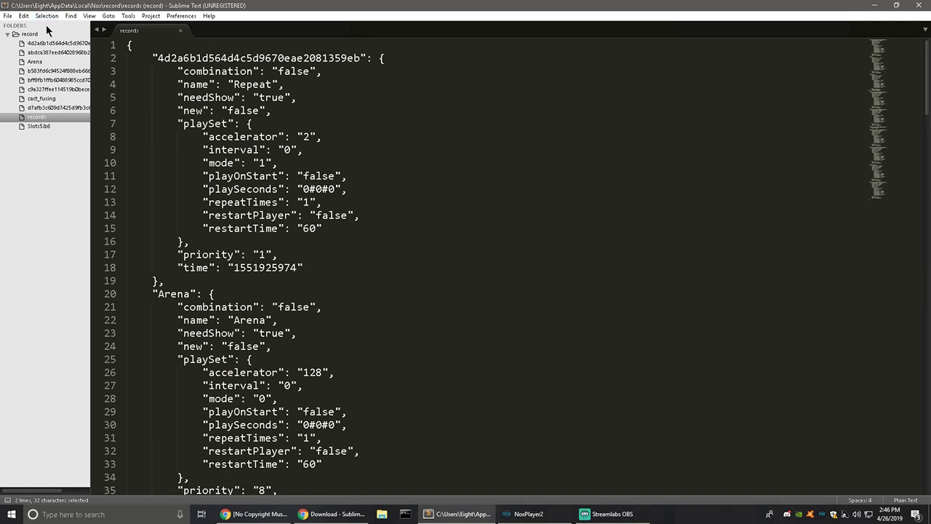
left_click(7, 16)
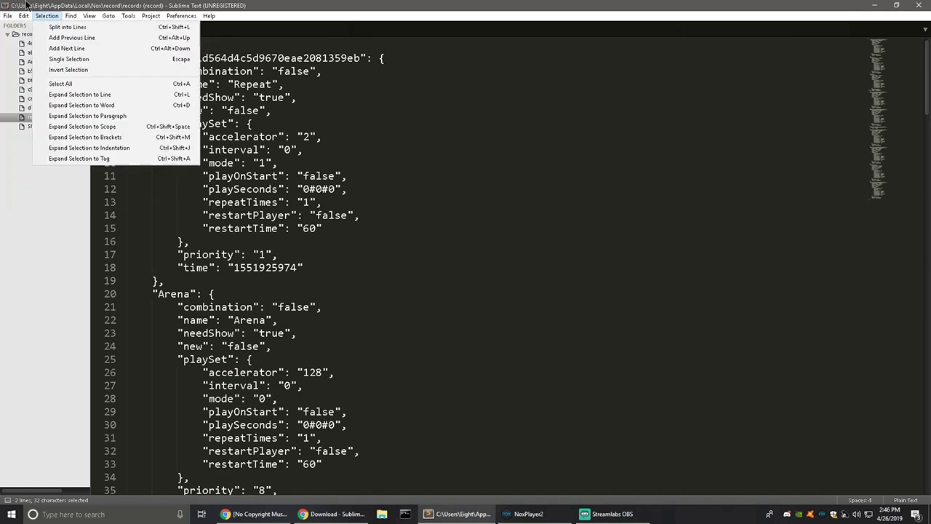
mouse_move(24, 16)
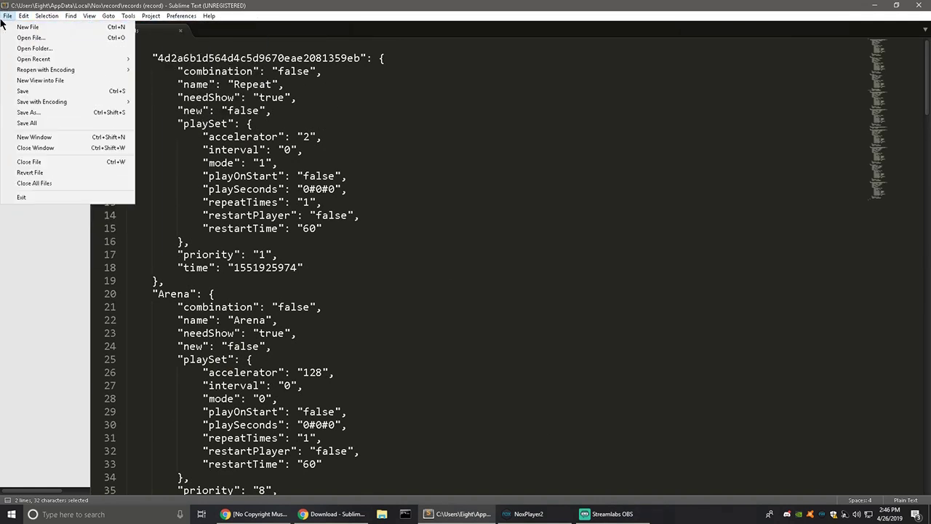
left_click(41, 49)
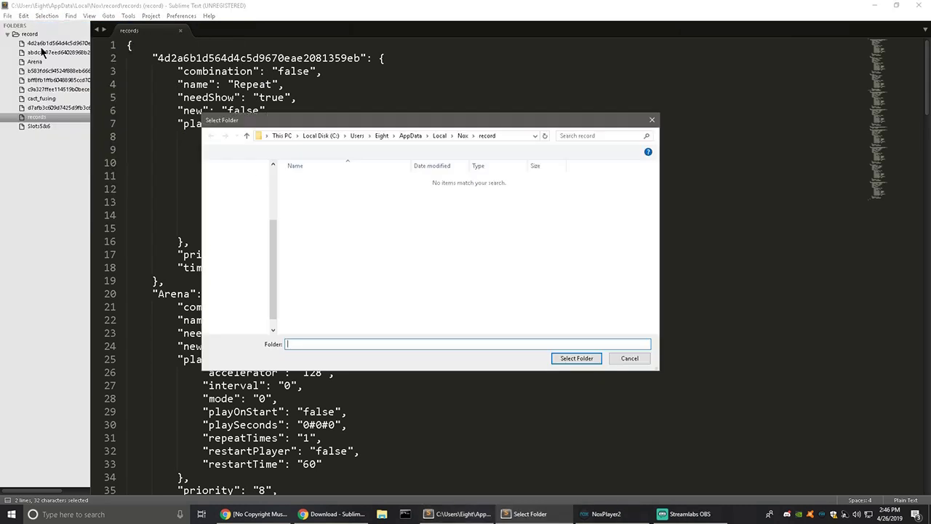
- Select the Nox record folder and open it in a new, maximized Sublime Text window
left_click(506, 134)
left_click(501, 134)
key("ctrl+a")
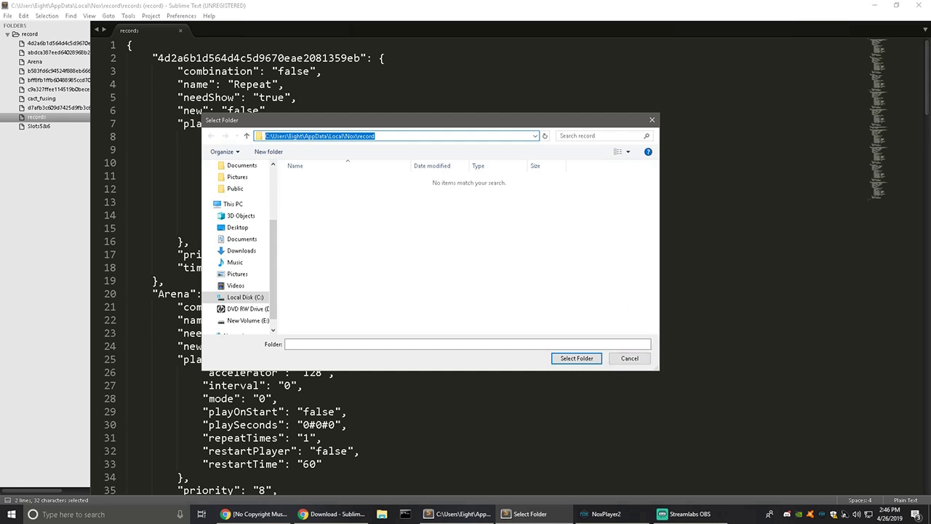
left_click(575, 361)
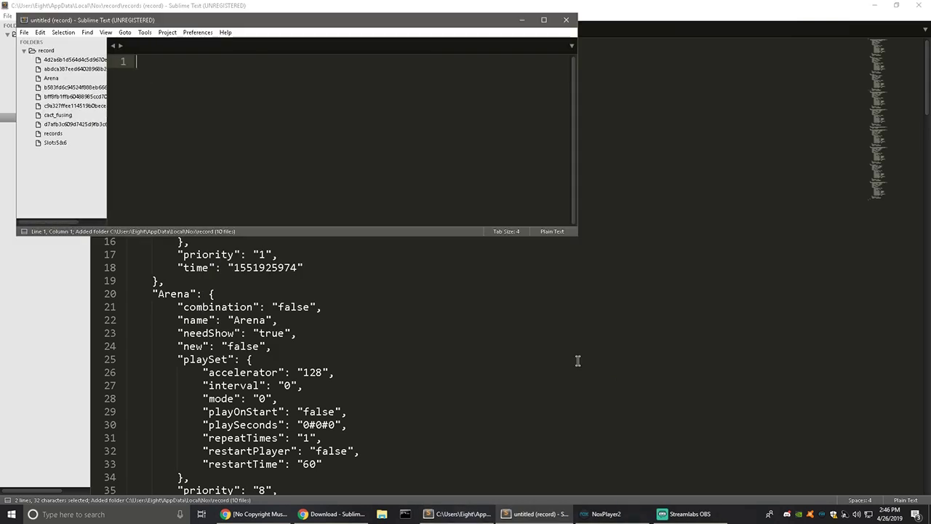
left_click_drag(493, 25, 616, 151)
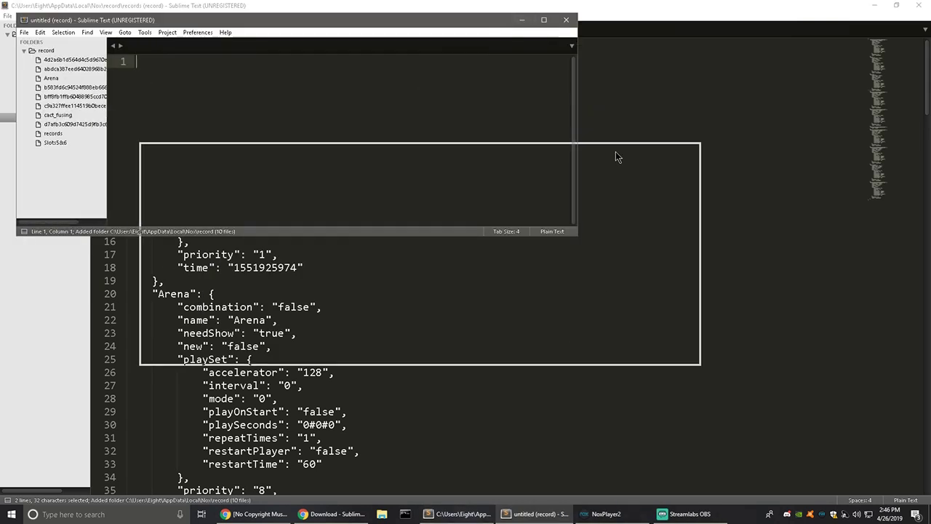
left_click(668, 148)
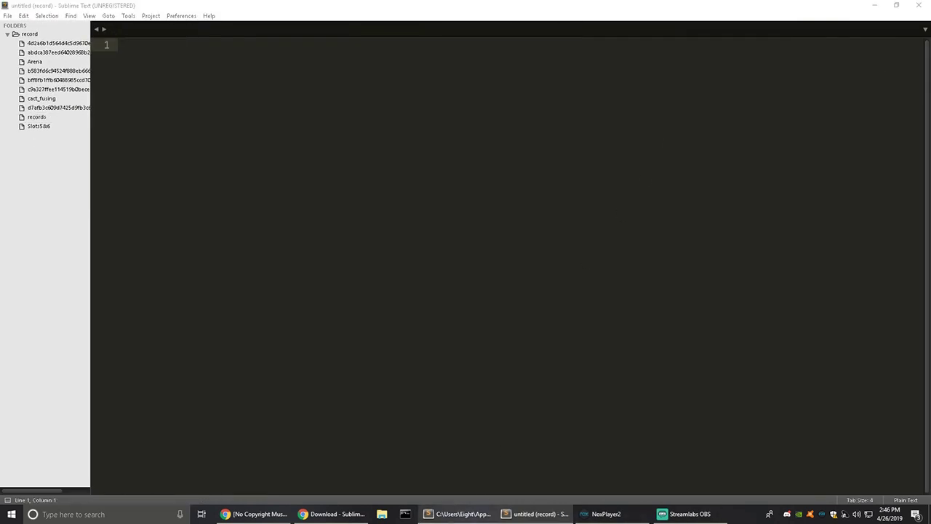
- Close the older Sublime Text window and widen the sidebar to show full file names
right_click(458, 513)
left_click(470, 494)
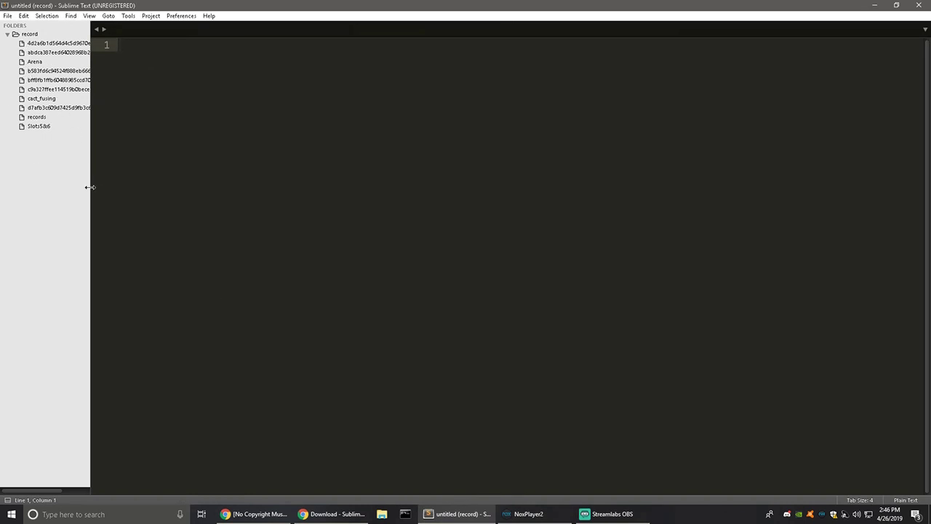
left_click_drag(87, 187, 133, 181)
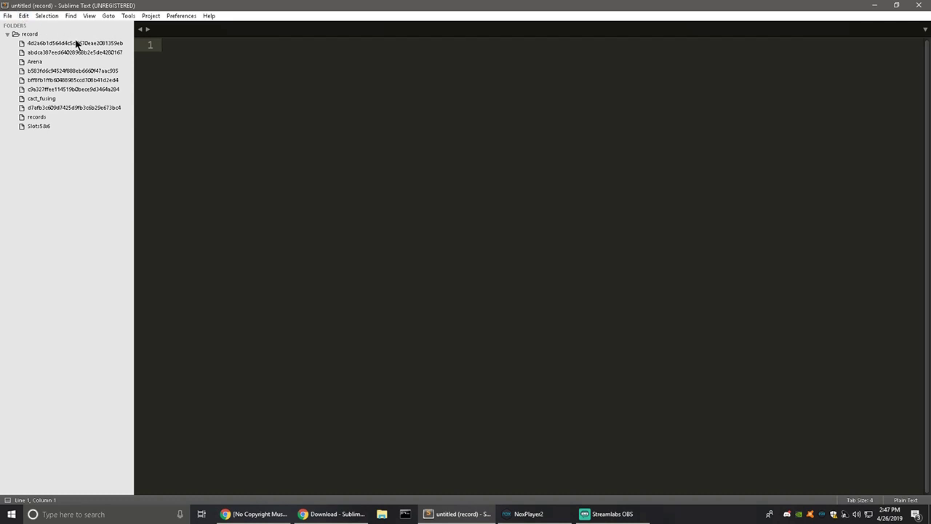
- Preview the Arena, cact_fusing and Slots5&6 macro files, then open the records file
left_click(37, 64)
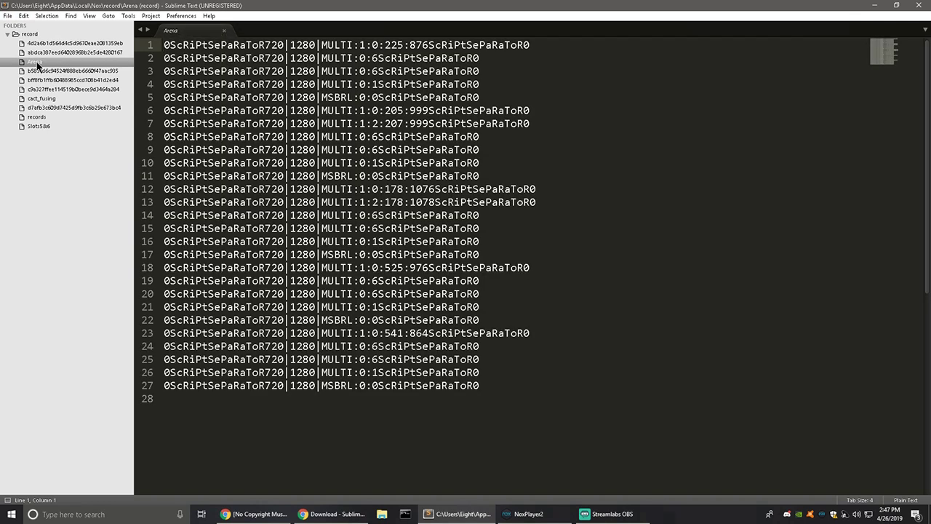
left_click(44, 99)
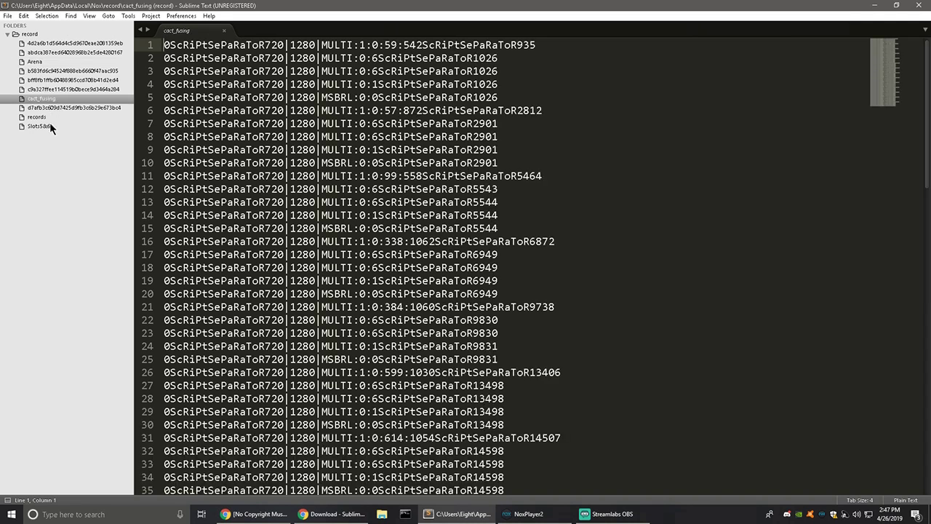
left_click(49, 125)
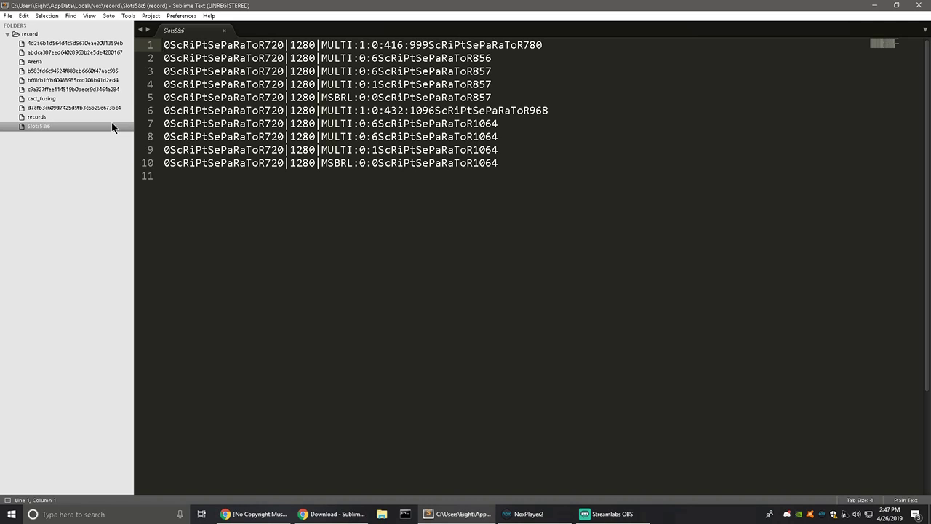
left_click(93, 117)
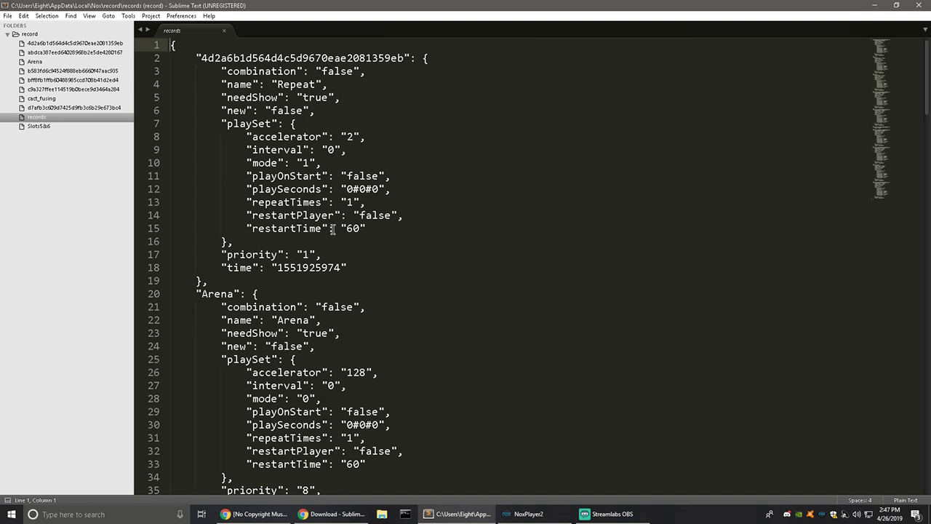
- Select the Arena entry (lines 20–37) in records, then scroll NoxPlayer's Macro Recorder list
scroll(361, 228, "down", 2)
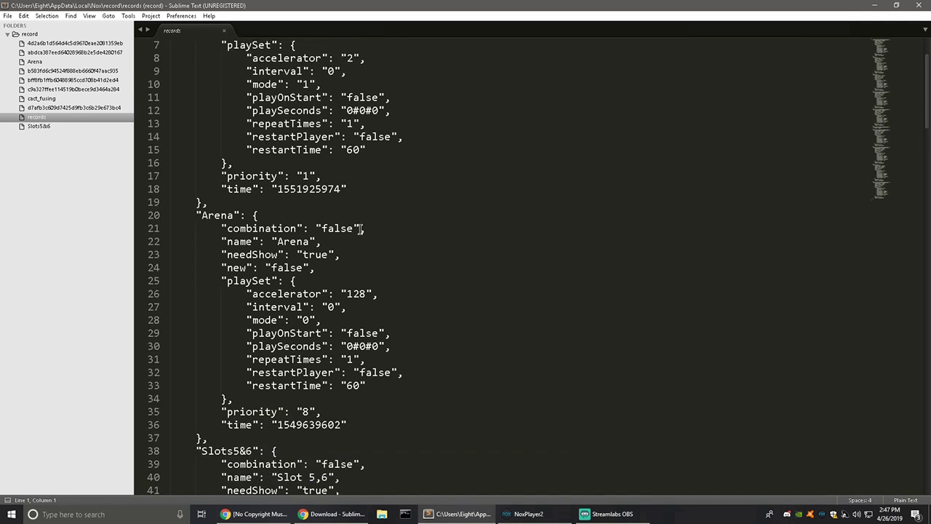
left_click_drag(204, 436, 172, 220)
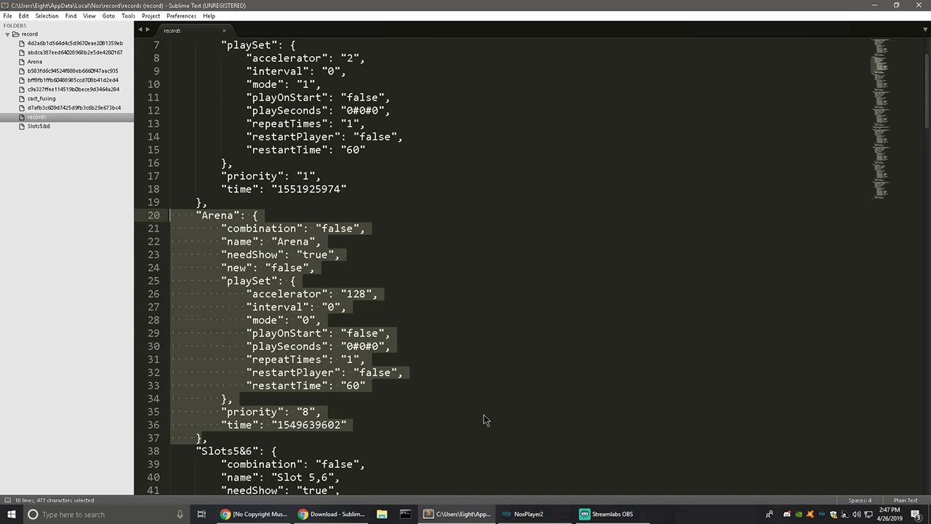
left_click(526, 514)
scroll(678, 195, "down", 2)
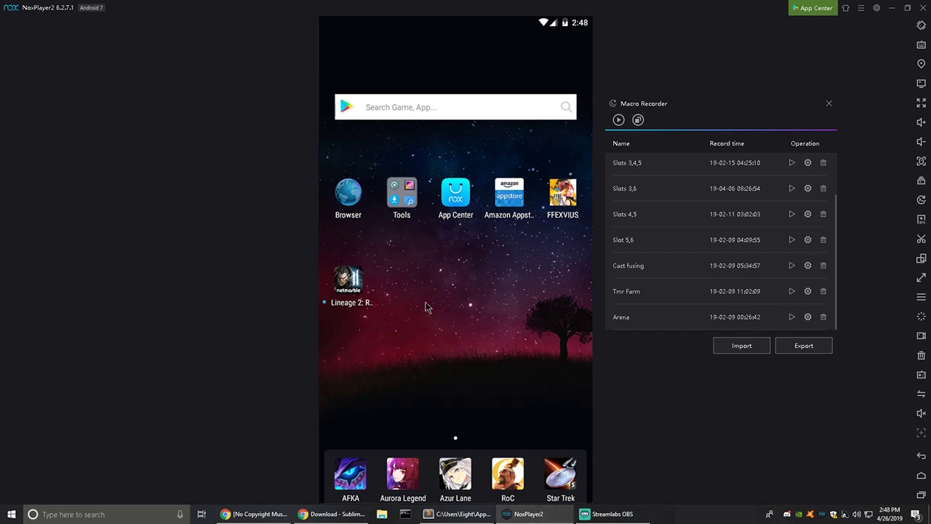
- In the records file, mark the Arena entry's combination and name fields, then glance at NoxPlayer
scroll(640, 189, "up", 2)
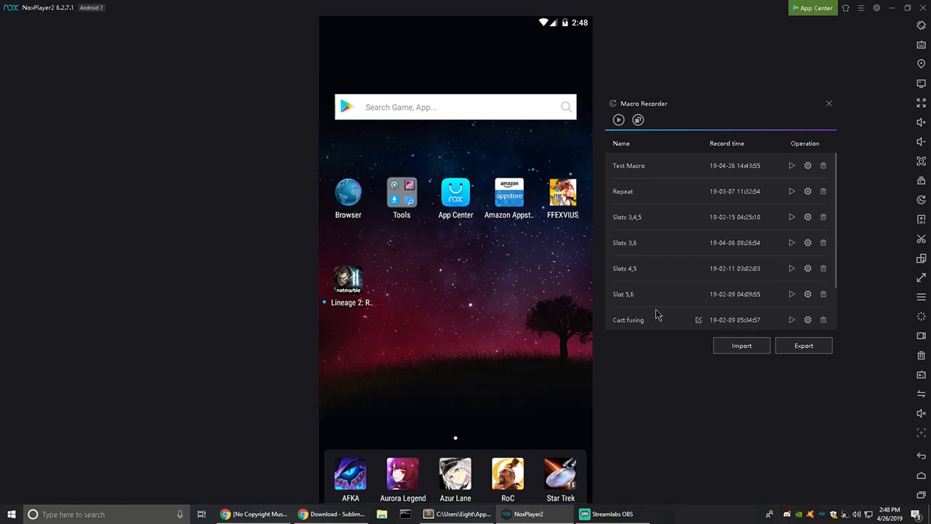
left_click(459, 513)
left_click(281, 285)
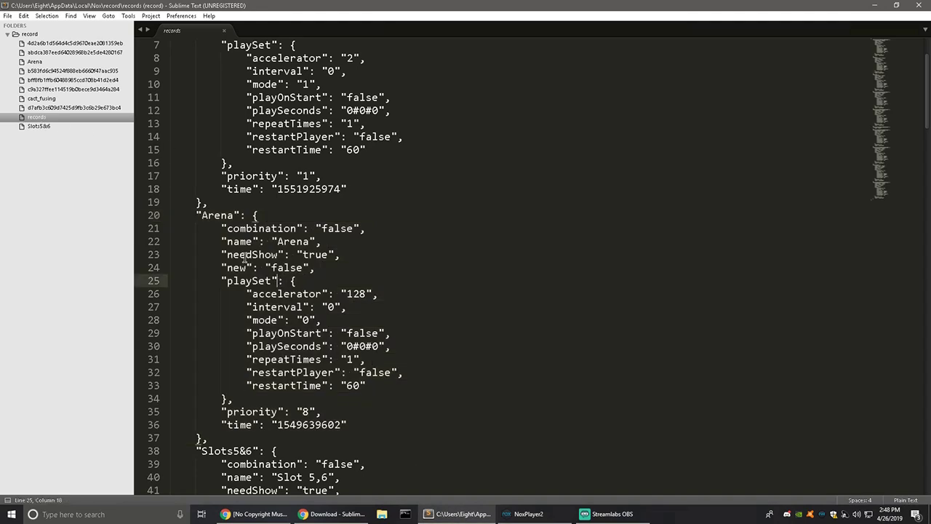
left_click_drag(334, 236, 390, 225)
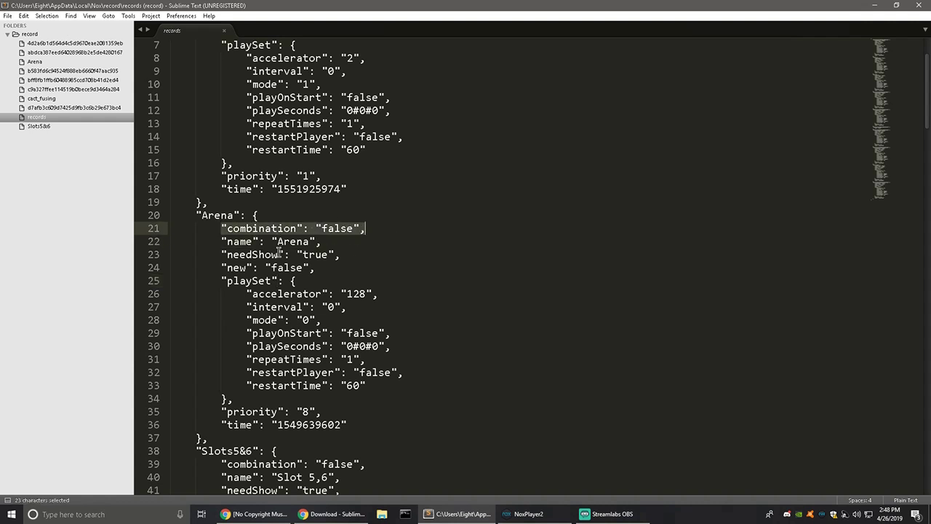
left_click_drag(321, 241, 219, 242)
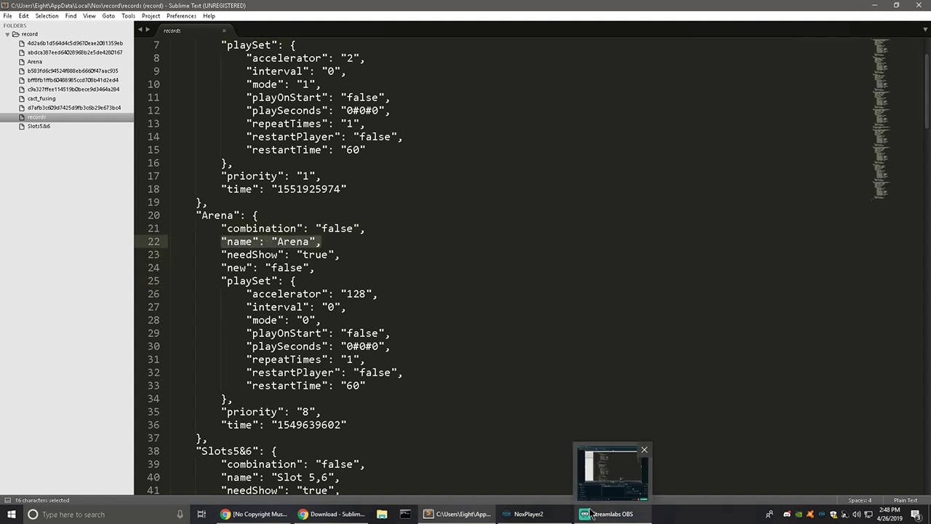
left_click(557, 512)
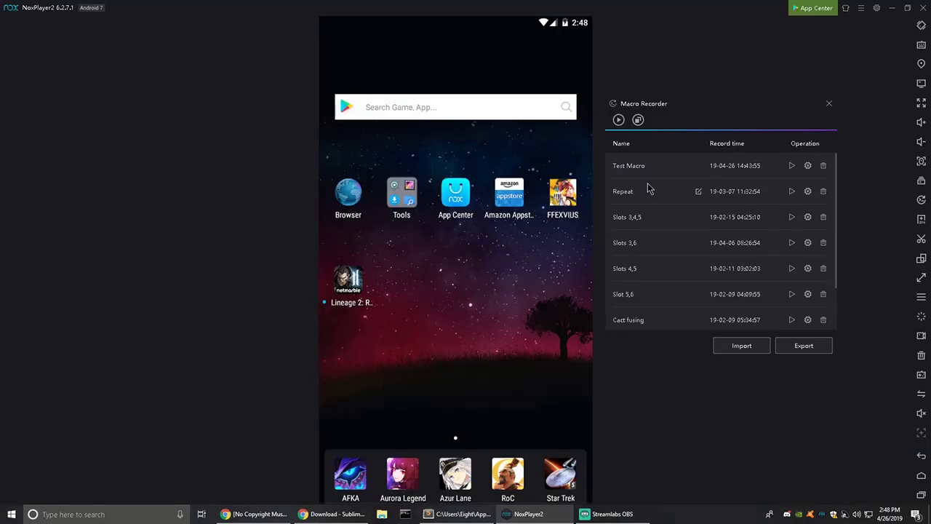
- Select the Arena entry's name and accelerator lines, highlighting the accelerator value 128
left_click(458, 513)
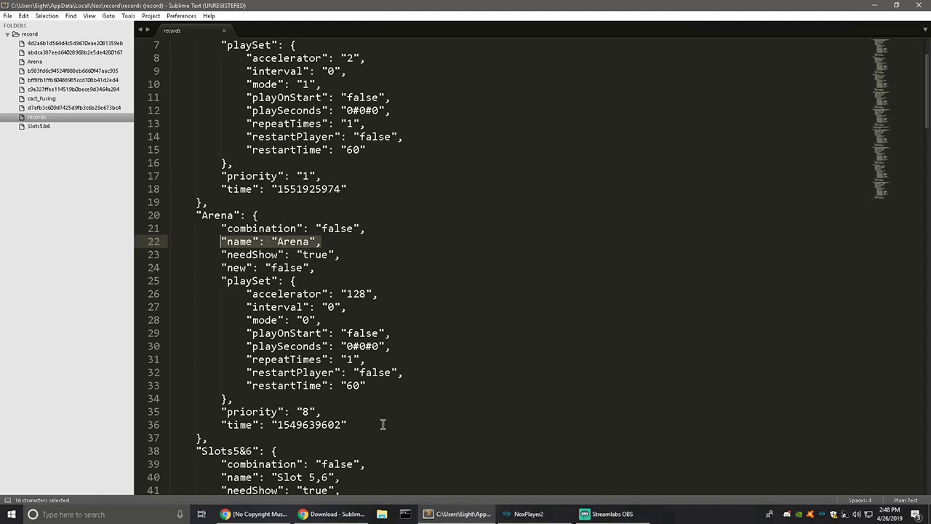
left_click_drag(323, 242, 221, 243)
left_click_drag(397, 293, 247, 293)
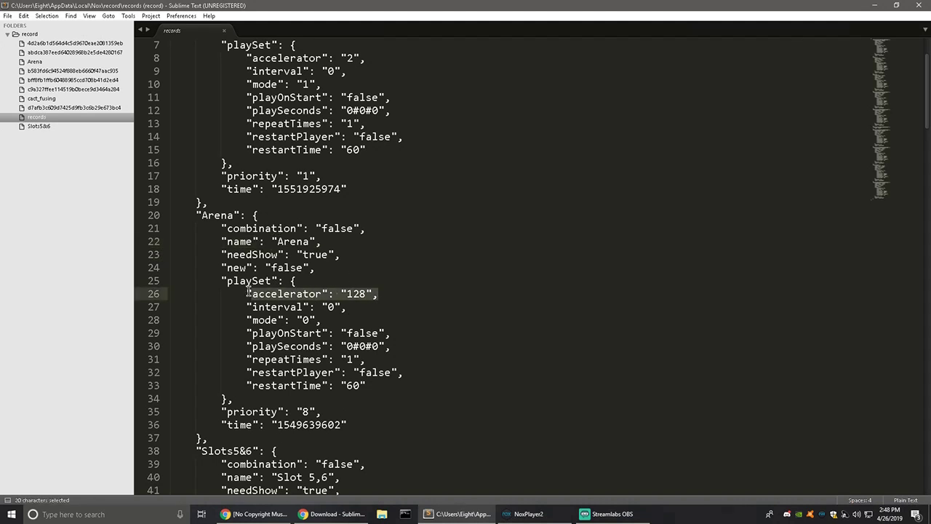
double_click(357, 293)
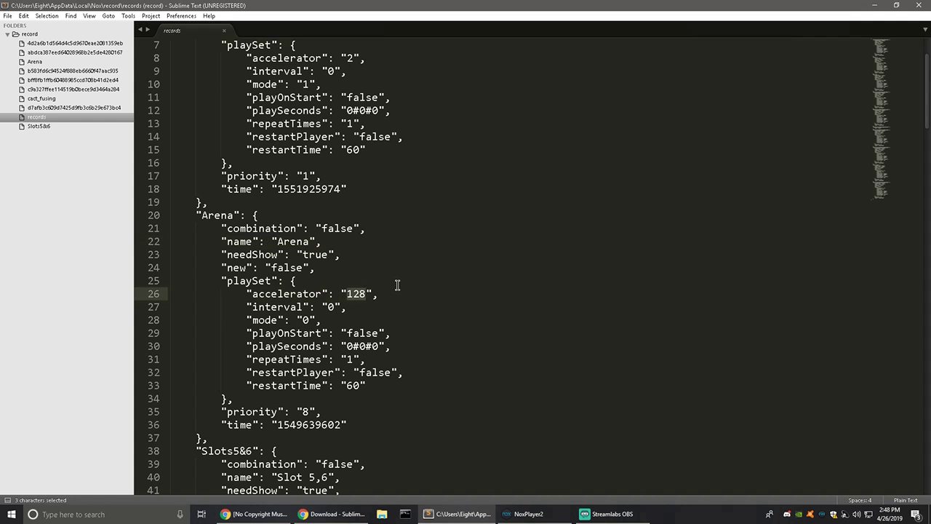
scroll(397, 286, "up", 2)
- Search the records file for the 'Test Macro' entry
left_click(383, 149)
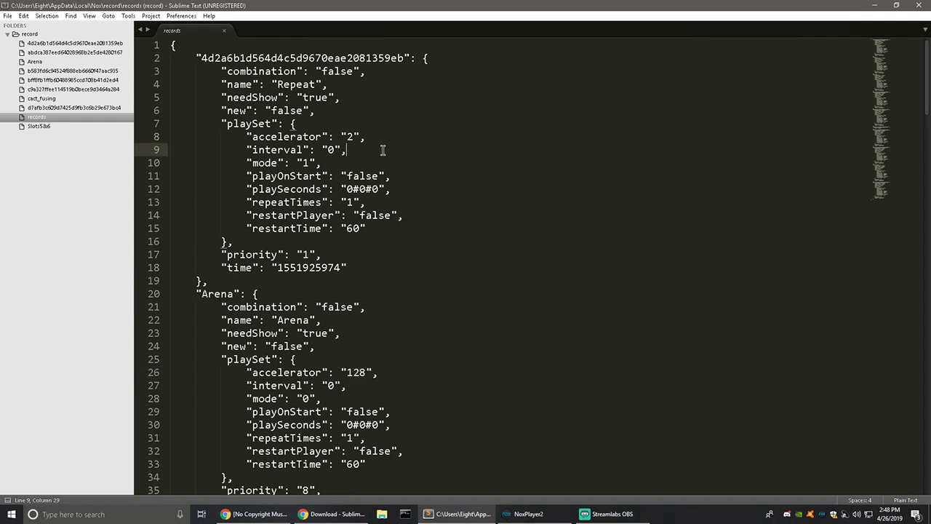
key("ctrl+f")
type("T")
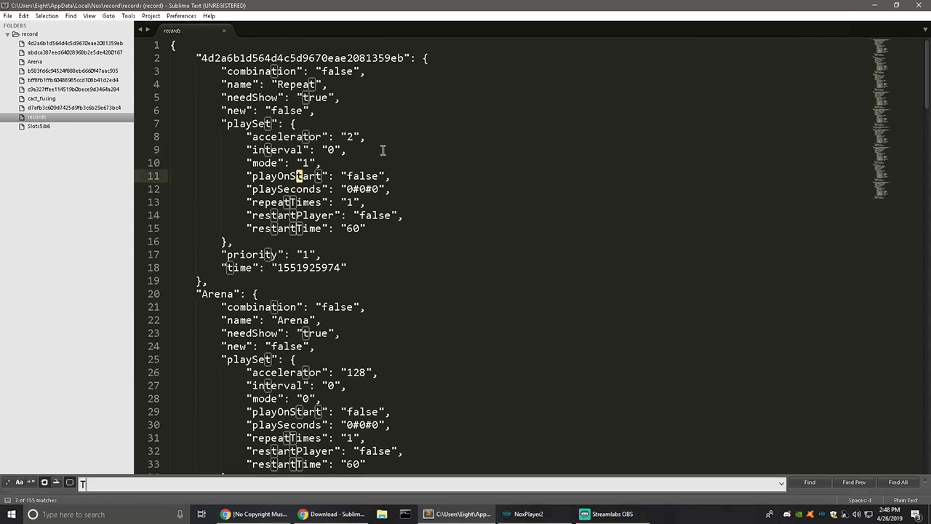
type("est Macro")
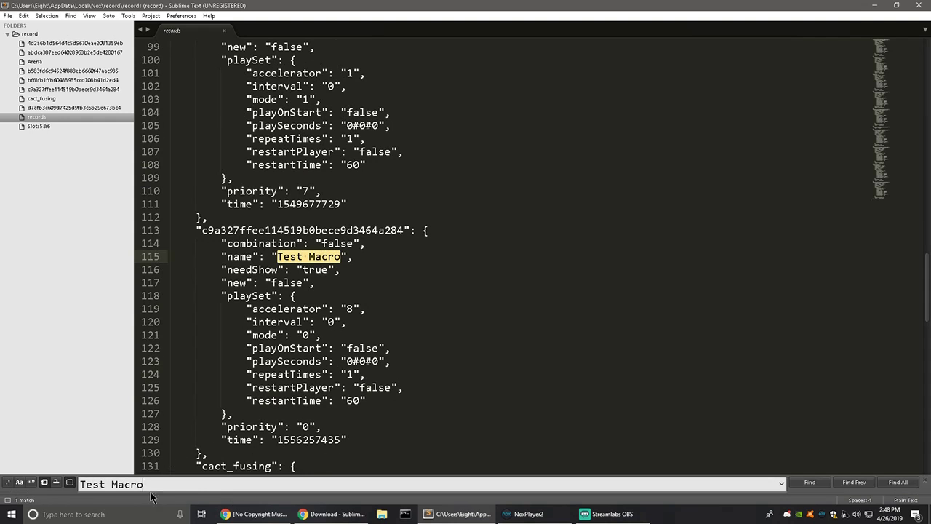
left_click(924, 481)
- Change Test Macro's accelerator from 8 to 128, save, and switch back to NoxPlayer
left_click(255, 269)
triple_click(381, 260)
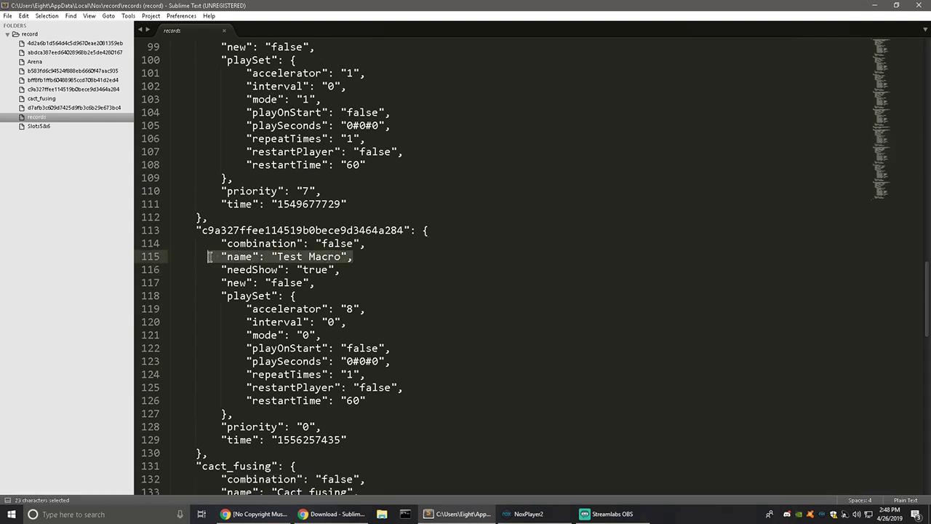
left_click(351, 309)
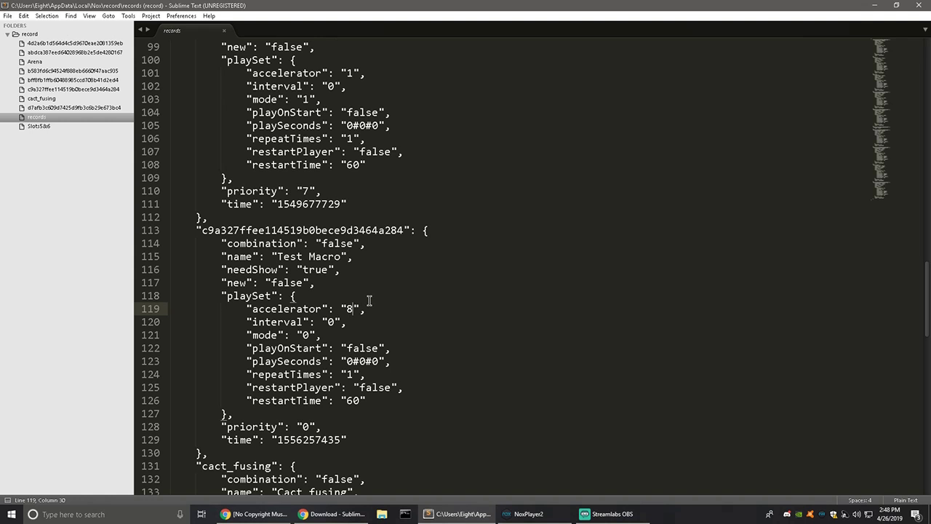
key("BackSpace")
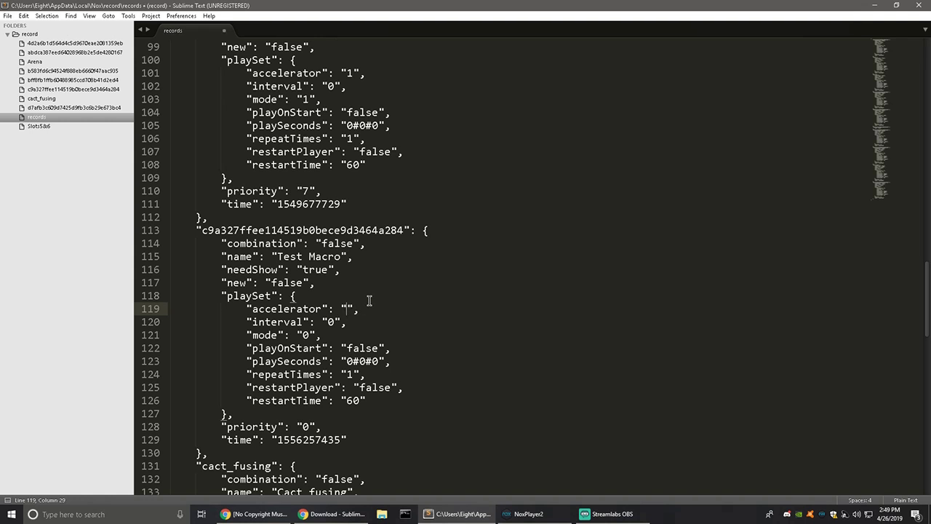
type("256")
key("ctrl+s")
key("BackSpace")
key("BackSpace")
key("BackSpace")
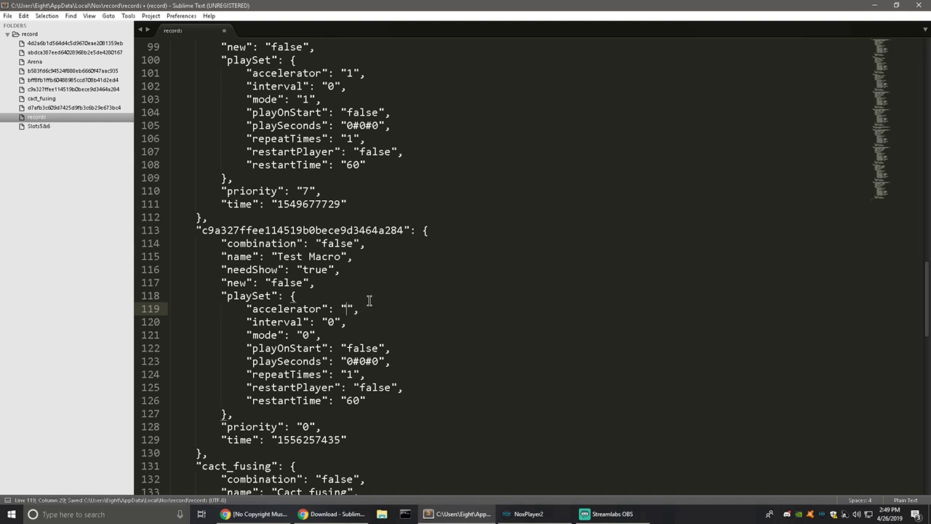
type("128")
key("ctrl+s")
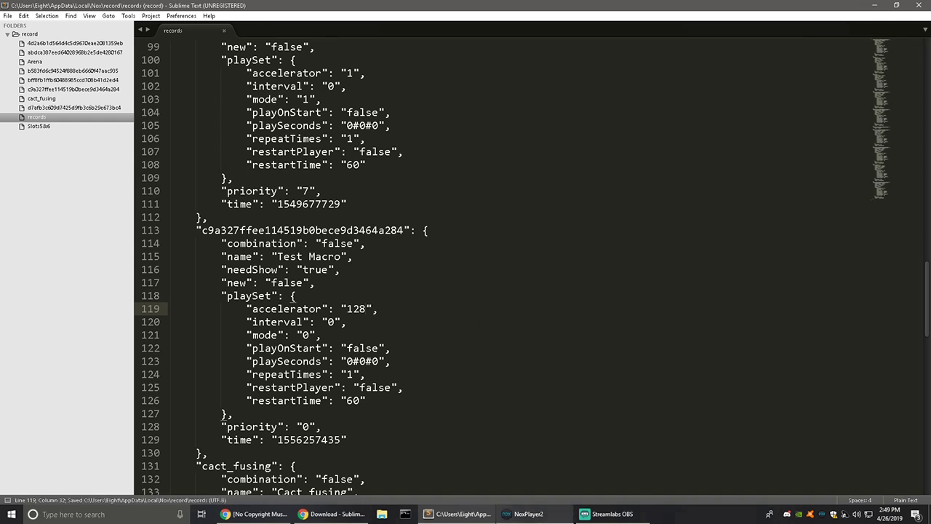
key("alt+Tab")
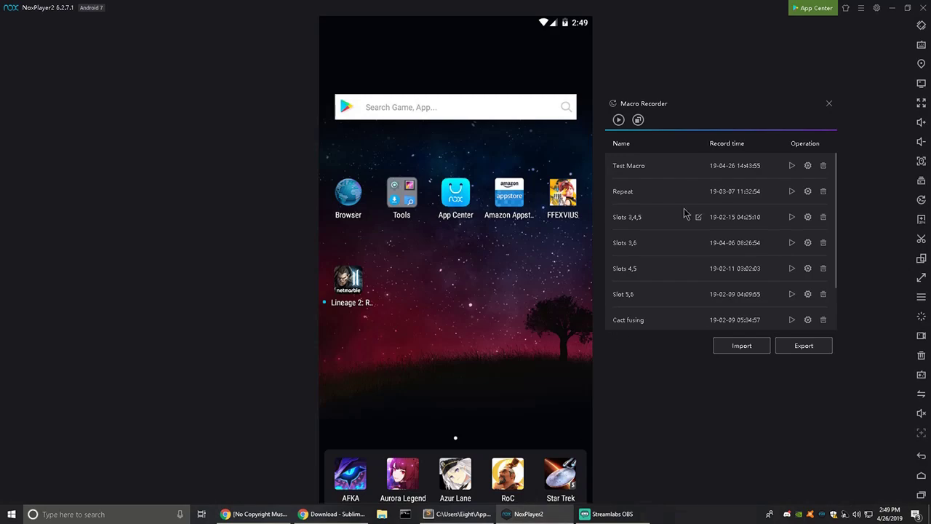
- Open and close Test Macro's playback settings in NoxPlayer, then return to Sublime Text
left_click(808, 166)
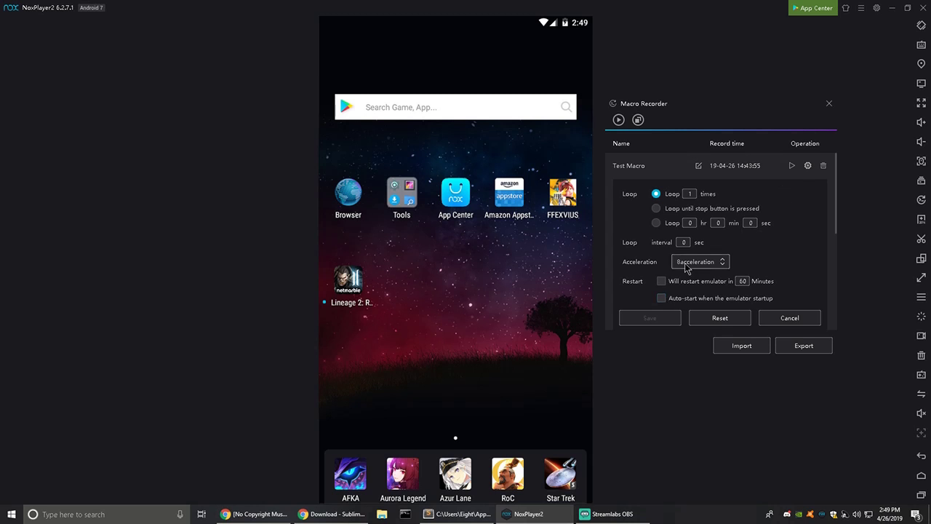
left_click(808, 166)
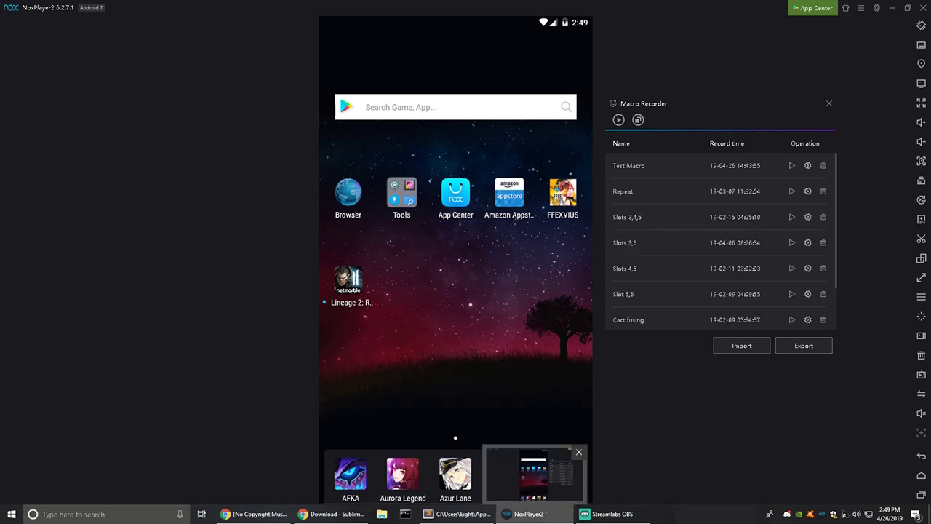
left_click(459, 513)
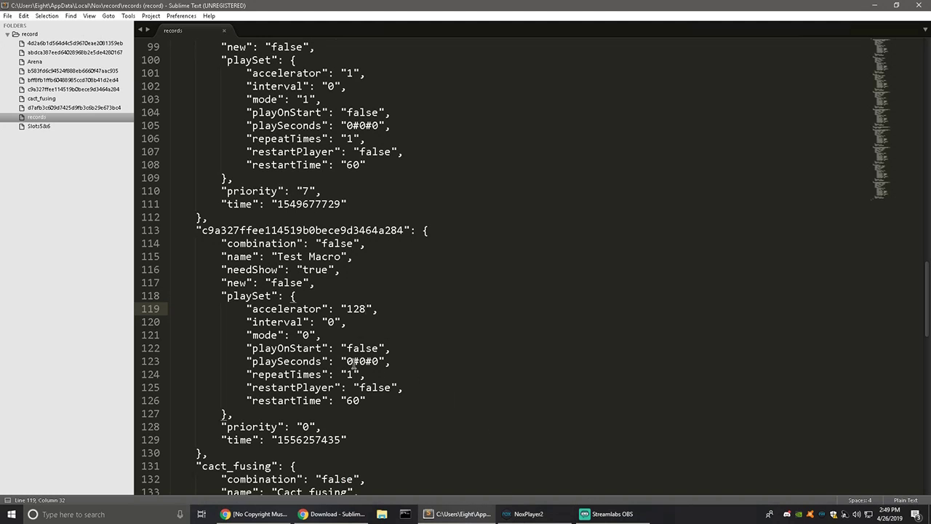
- Confirm Test Macro's accelerator line reads 128 and save the records file again
left_click_drag(400, 308, 276, 310)
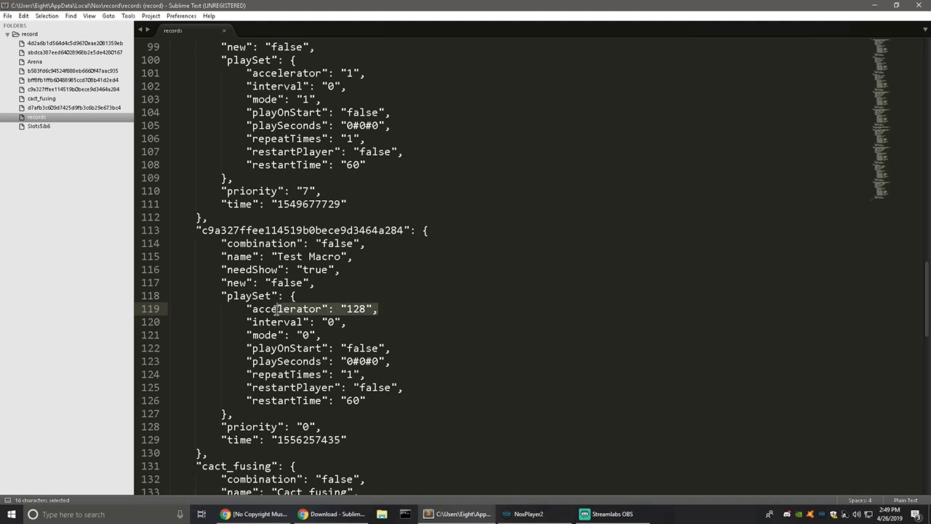
left_click(348, 304)
key("ctrl+s")
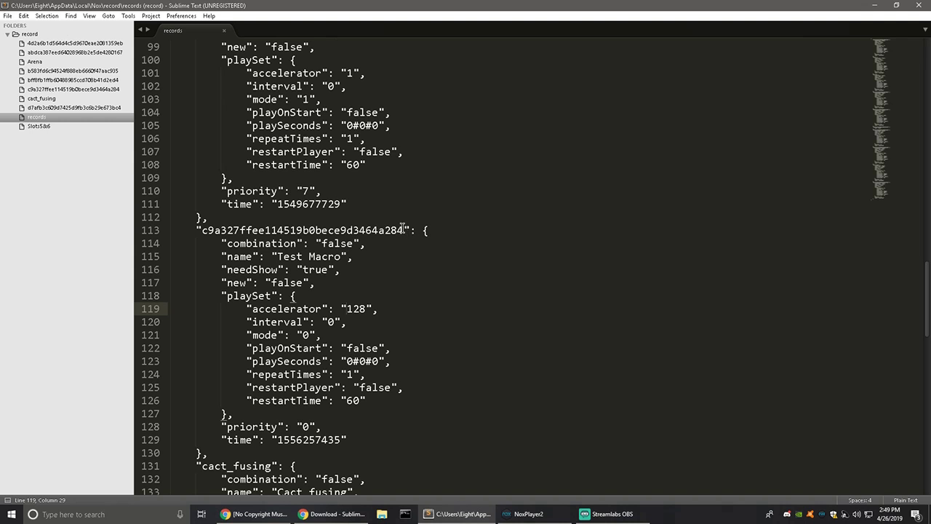
- Select Test Macro's hash key and open the matching c9a327… macro file next to records
left_click_drag(404, 231, 205, 232)
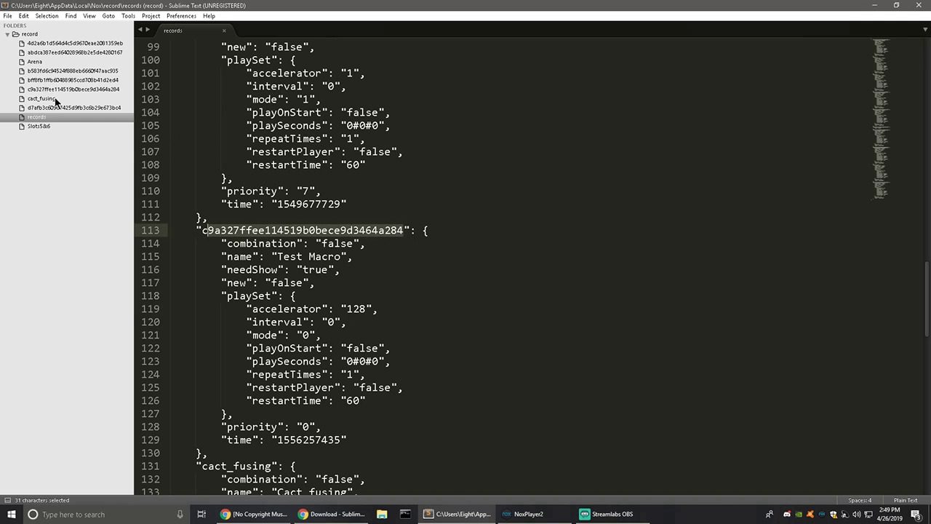
left_click(91, 89)
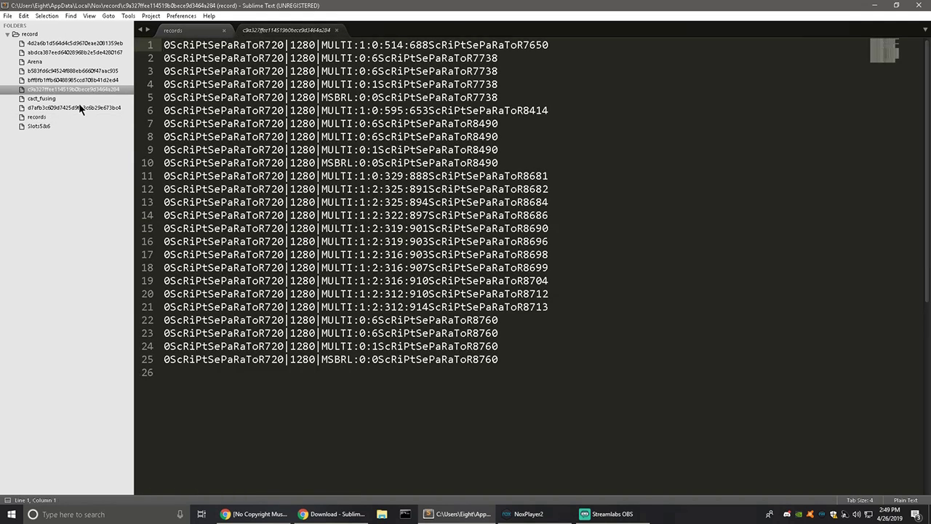
left_click(39, 118)
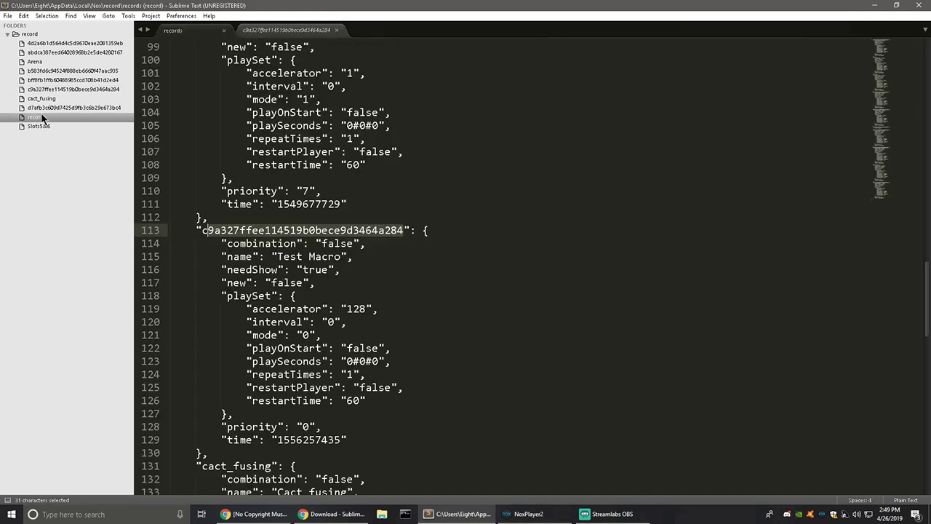
- Replace Test Macro's hash key on line 113 with 'test_macro' and save records
left_click(399, 256)
left_click_drag(403, 230, 201, 230)
type("Test macr")
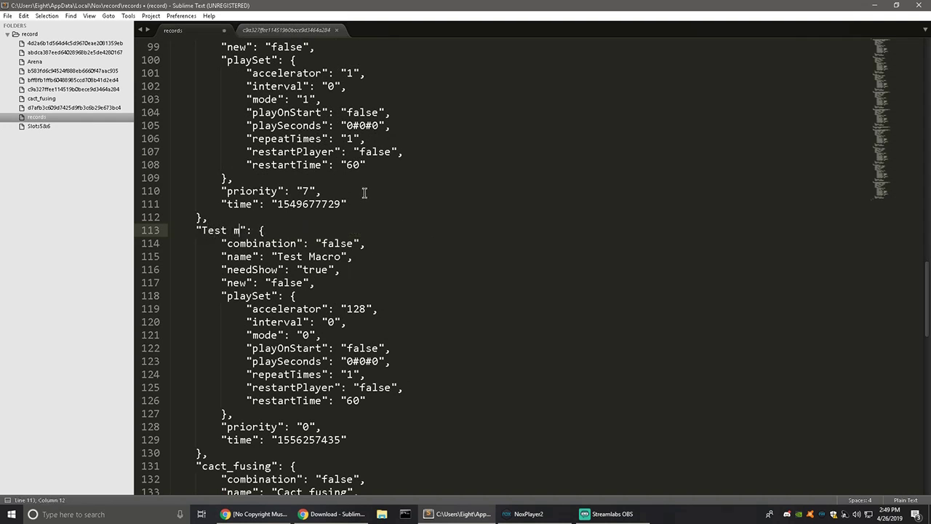
key("BackSpace")
key("BackSpace")
key("BackSpace")
key("BackSpace")
key("BackSpace")
key("BackSpace")
key("BackSpace")
key("BackSpace")
key("BackSpace")
type("test_macro")
key("ctrl+s")
type("``")
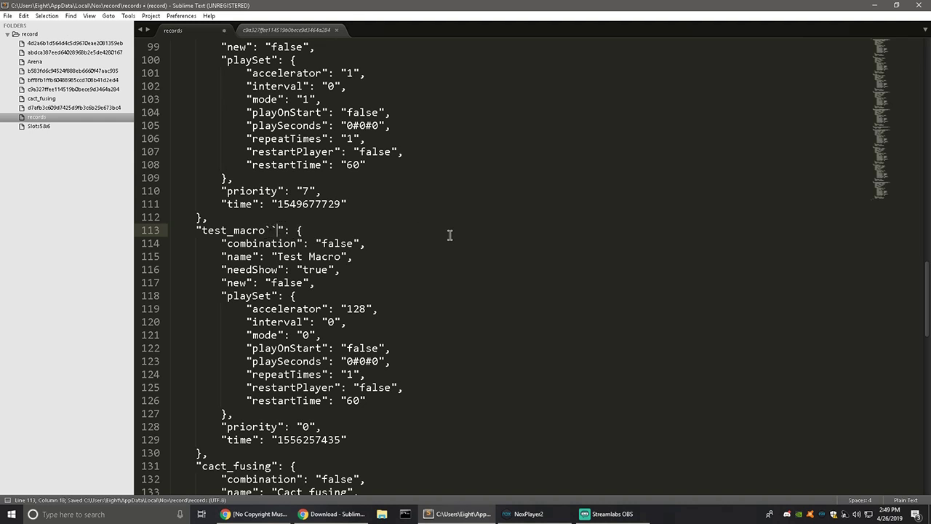
key("BackSpace")
key("BackSpace")
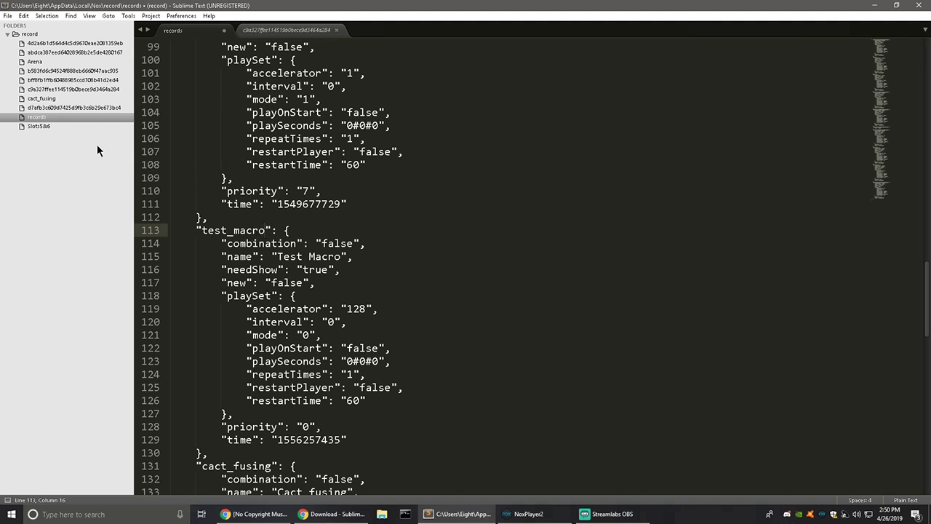
- Rename the c9a327… macro file to test_macro and save it
right_click(67, 91)
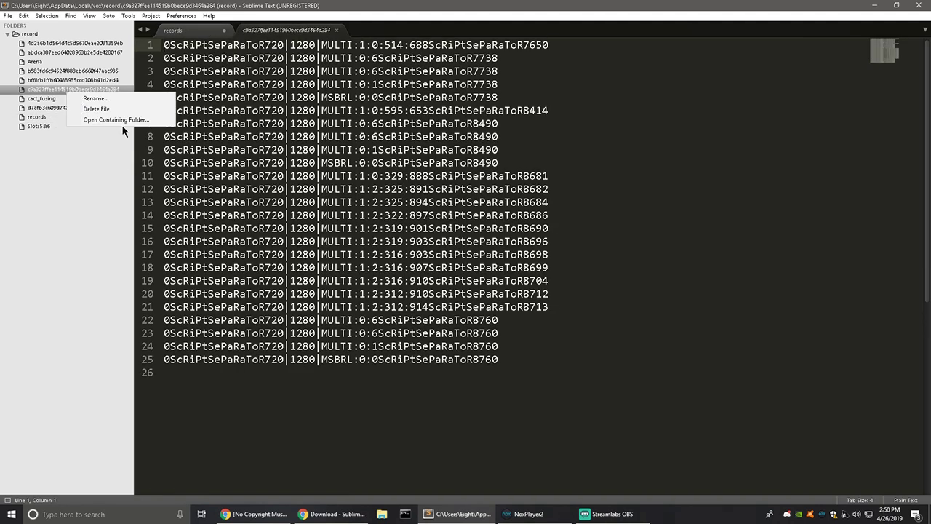
left_click(95, 98)
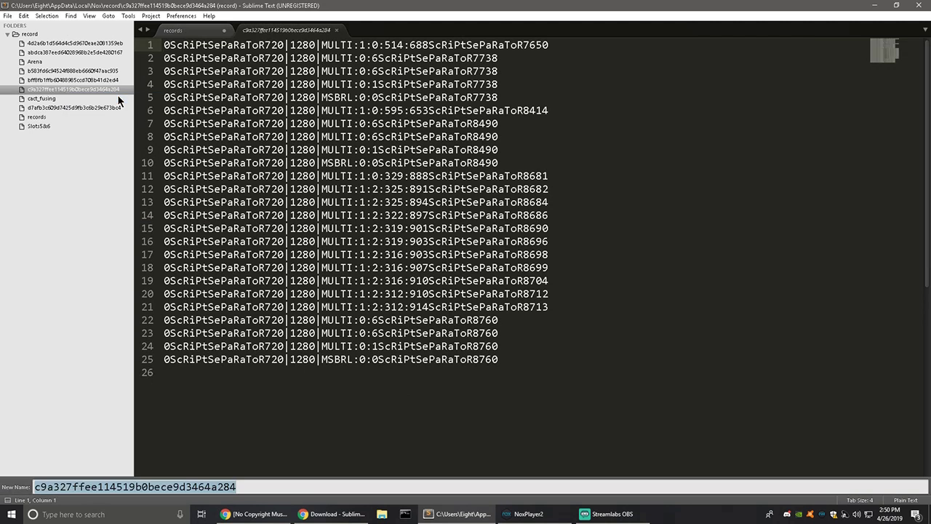
type("test_macro")
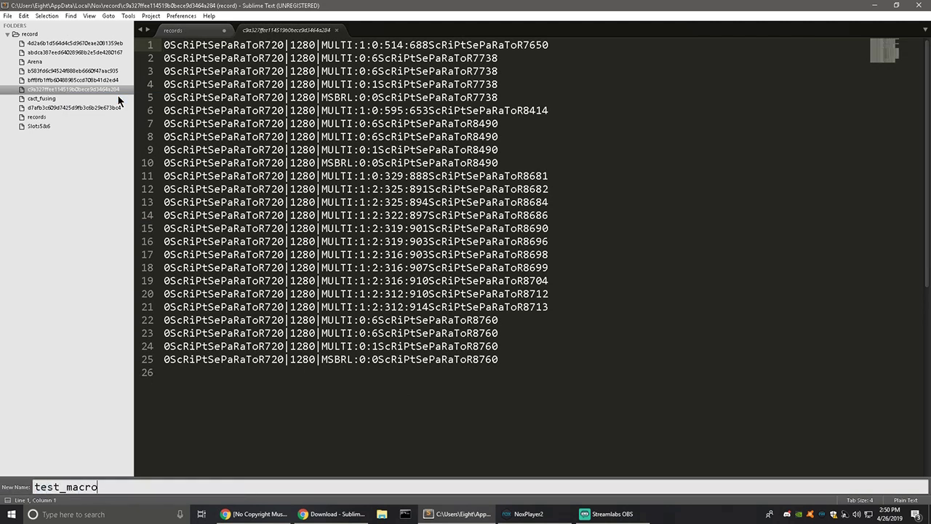
key("Return")
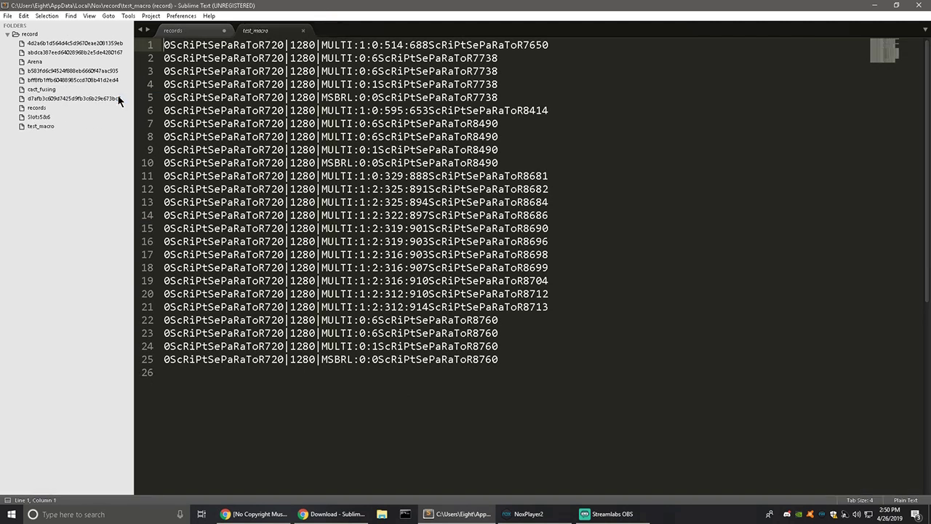
left_click(387, 293)
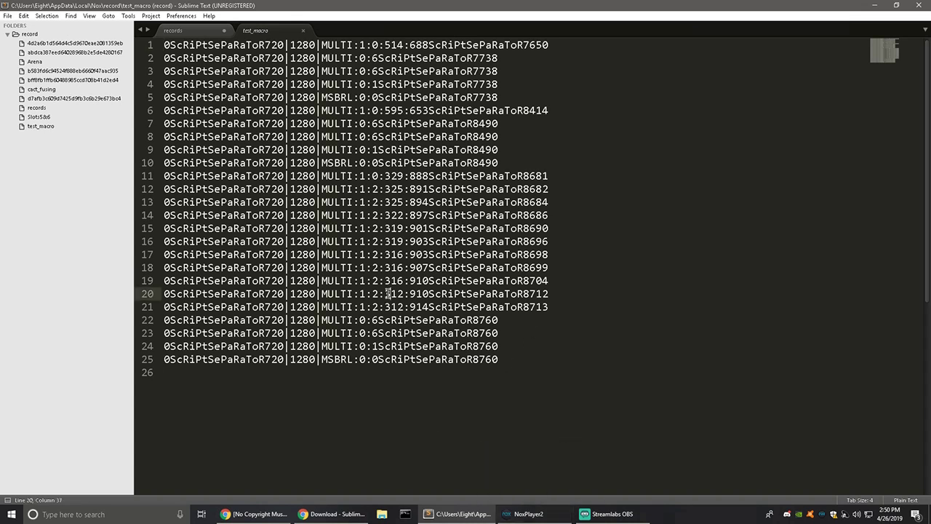
key("ctrl+s")
- Replace the Slots 3,4,5 hash key on line 149 with 'slots3_4_5' and save
left_click(39, 107)
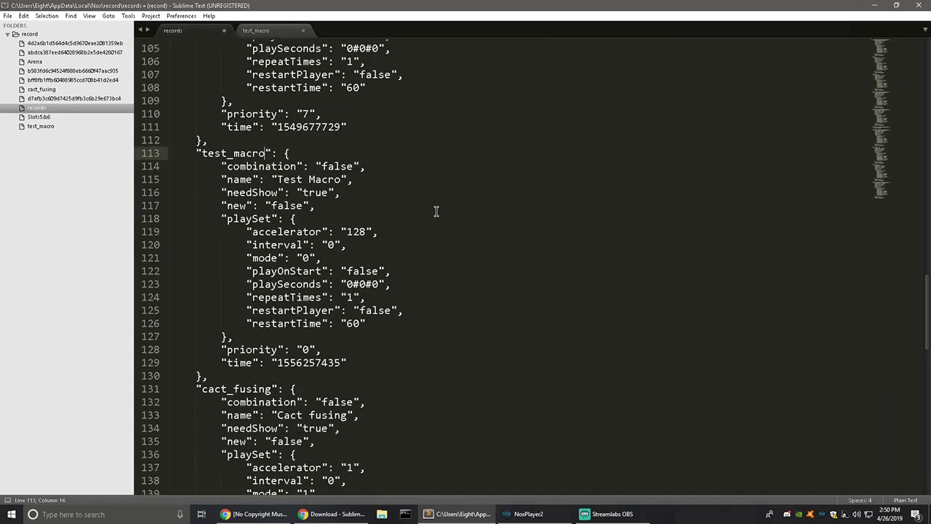
scroll(436, 211, "down", 10)
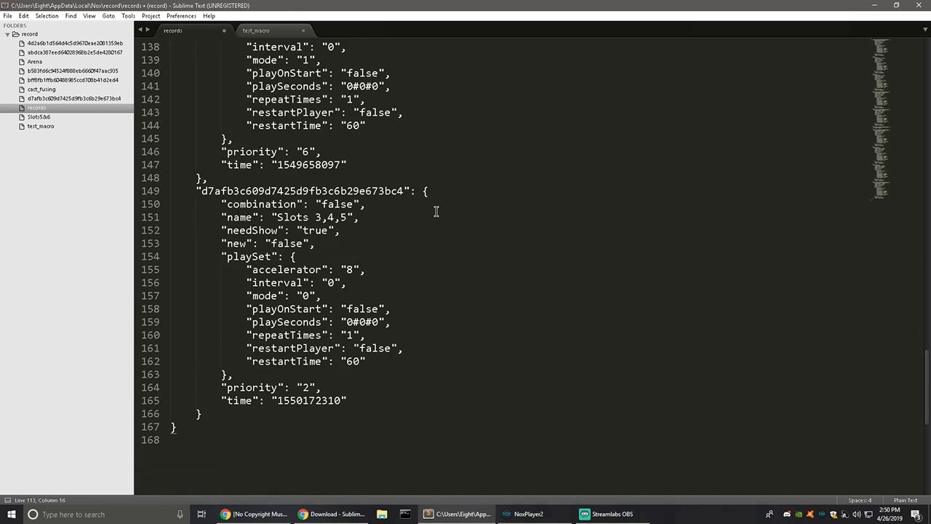
left_click_drag(347, 217, 275, 216)
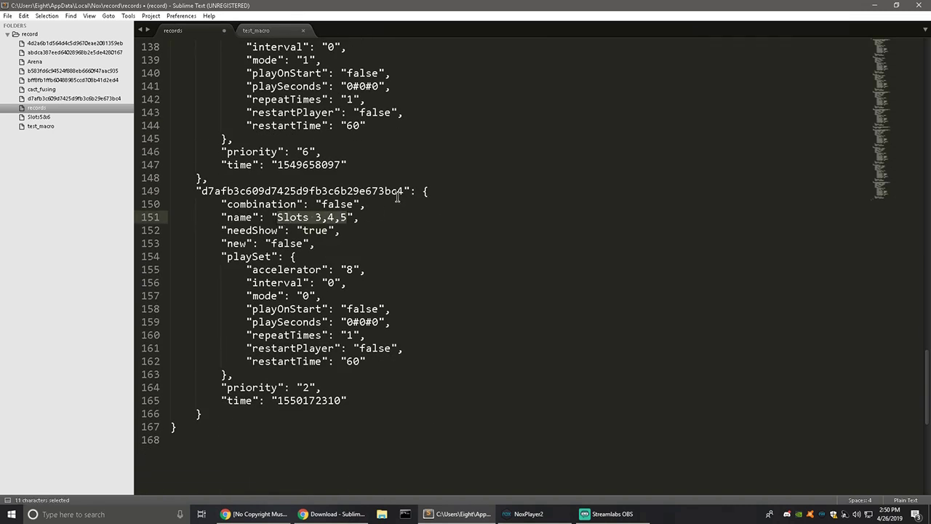
left_click_drag(403, 191, 233, 191)
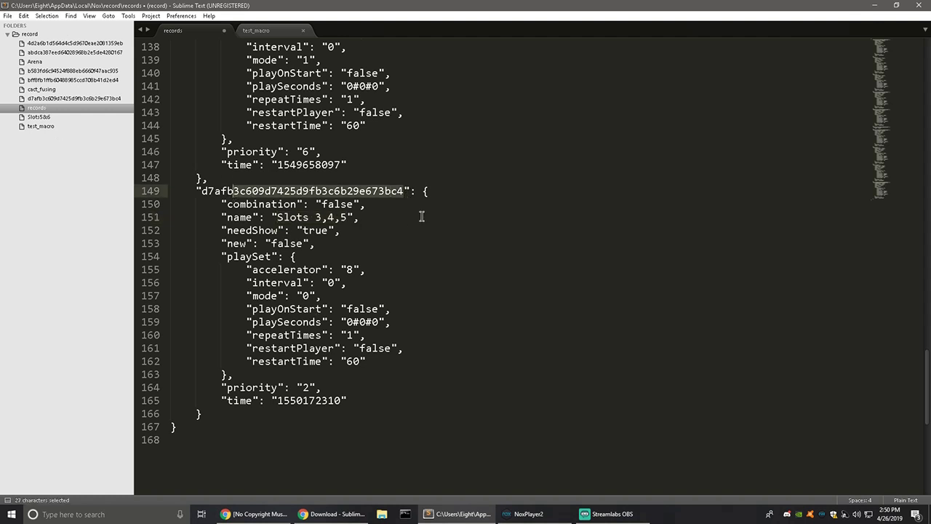
key("BackSpace")
key("BackSpace")
key("BackSpace")
key("BackSpace")
key("BackSpace")
key("BackSpace")
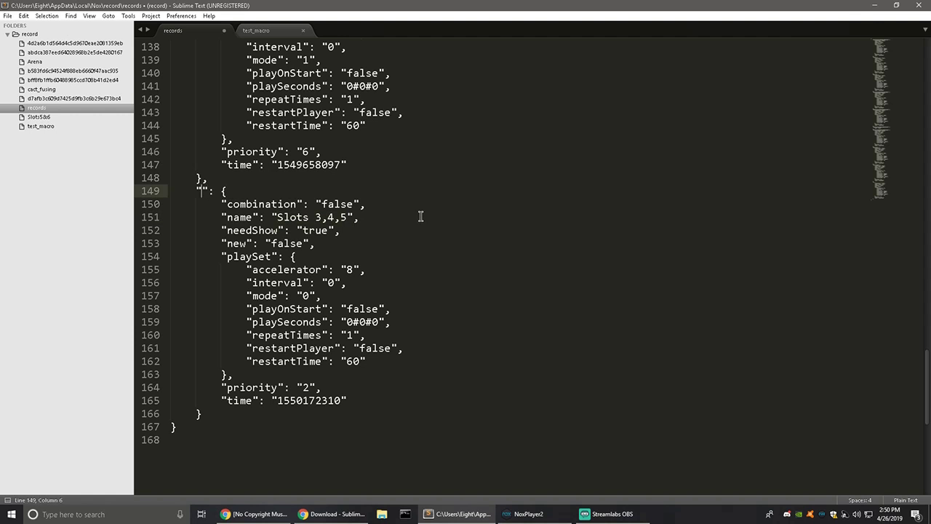
type("slots3_4_5")
key("ctrl+s")
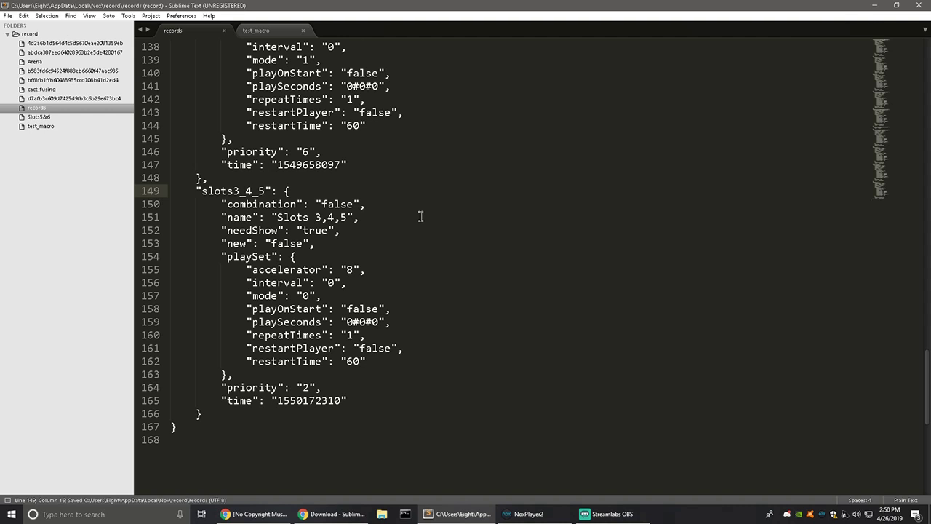
- Undo and redo the key edit, fix it to slots3_4_5, save, and dismiss the purchase prompt
key("ctrl+z")
key("ctrl+z")
key("ctrl+z")
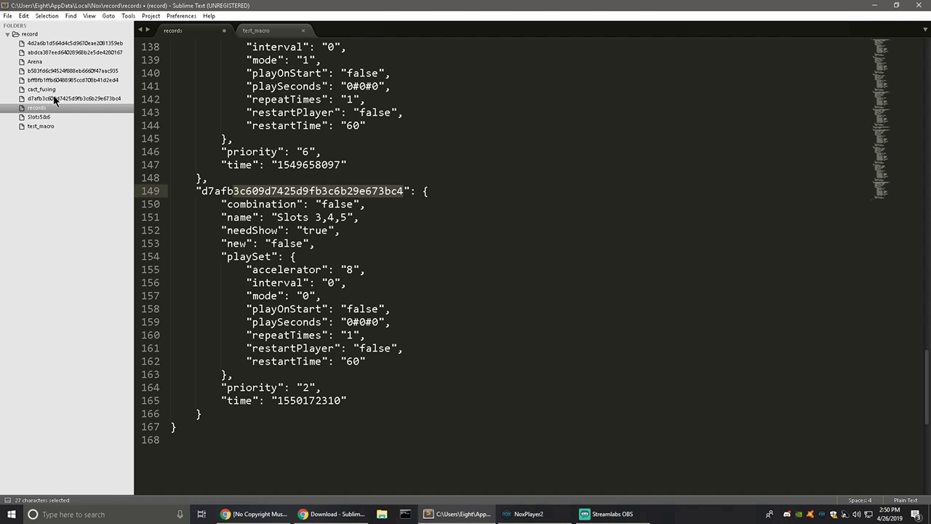
key("ctrl+y")
key("ctrl+y")
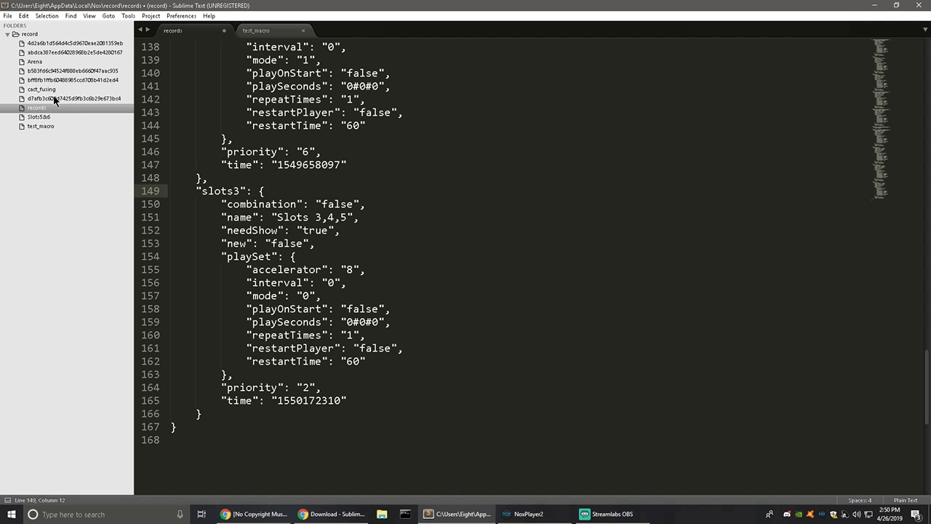
type("_4_5")
key("ctrl+s")
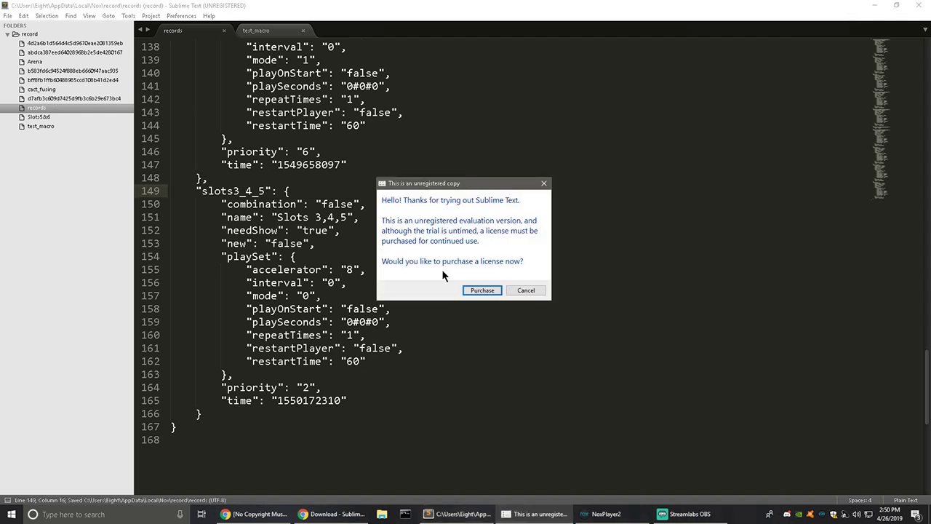
left_click(525, 291)
left_click(233, 191)
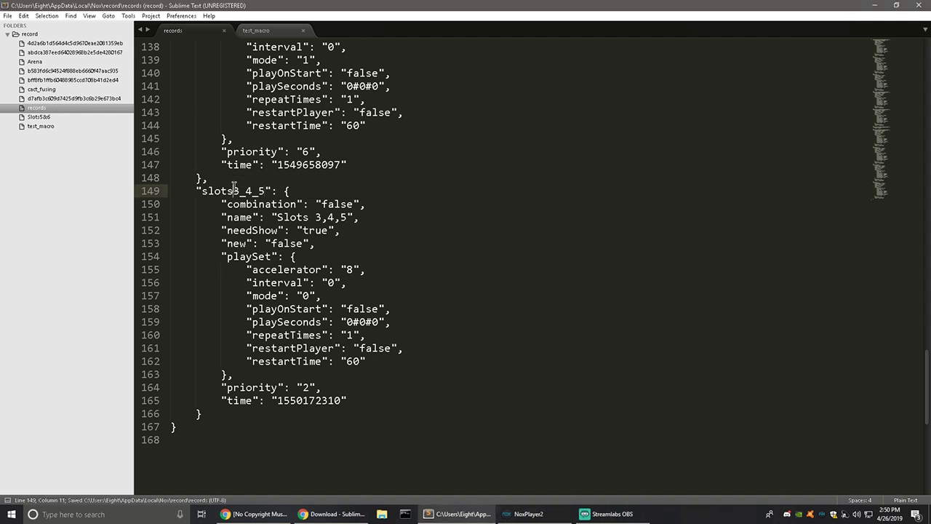
- Rename the d7afb3c… macro file to slots3_4_5, then go back to records
left_click(84, 100)
right_click(84, 99)
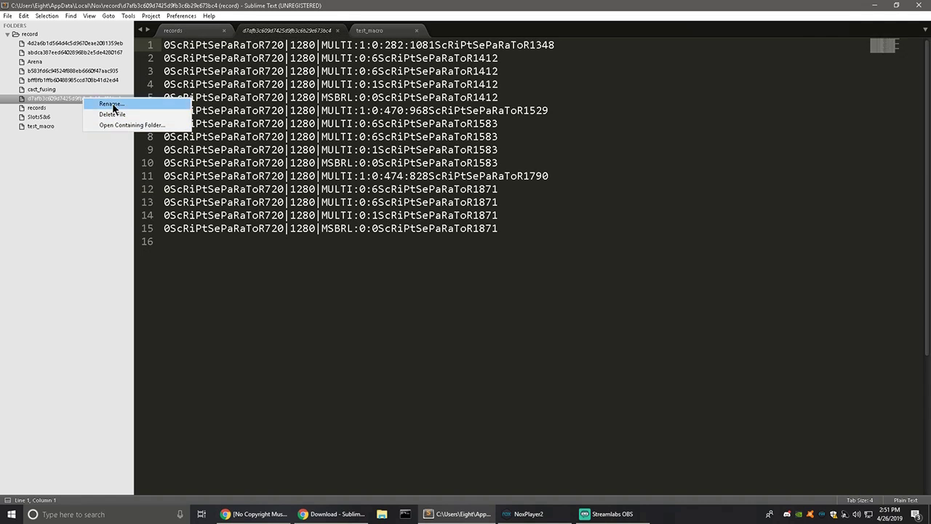
left_click(111, 104)
type("slot")
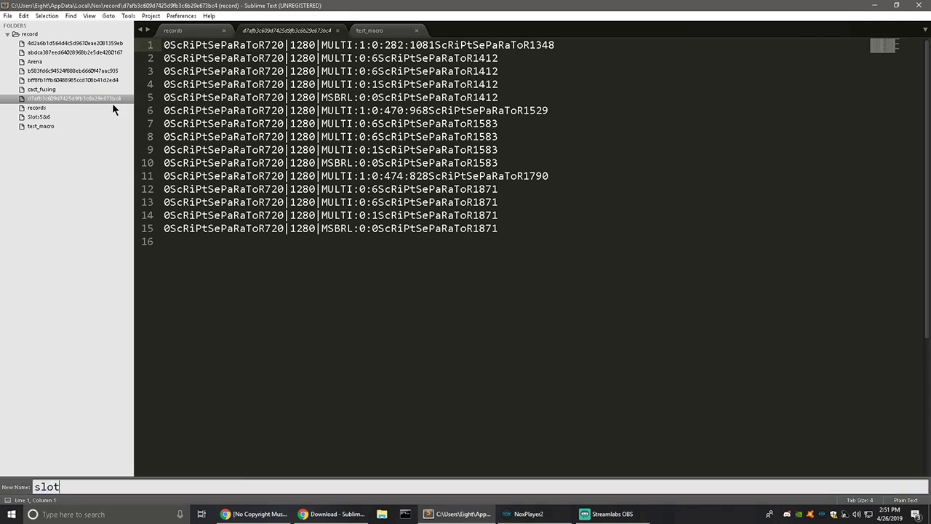
type("s3_4_5")
key("Return")
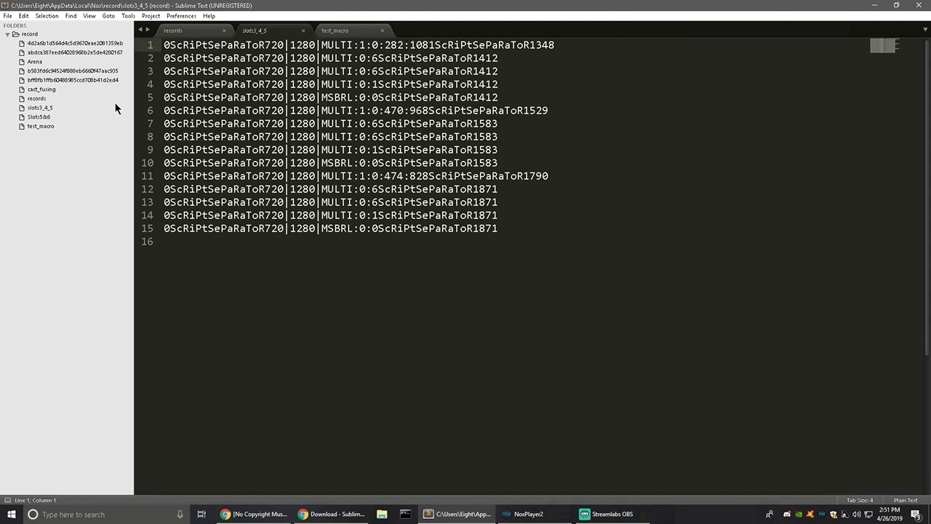
left_click(38, 99)
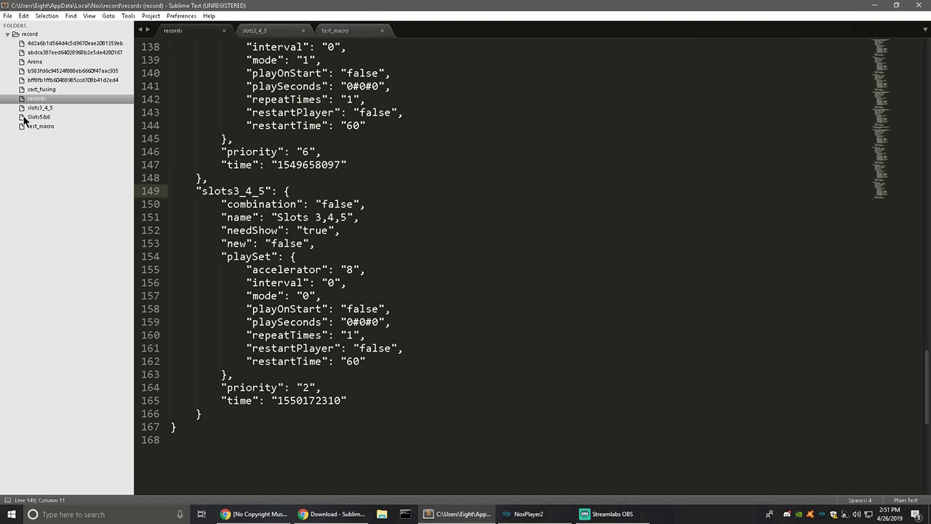
- Replace the slots3_4_5 accelerator value 8 with 128 on line 155 and save records
left_click(347, 269)
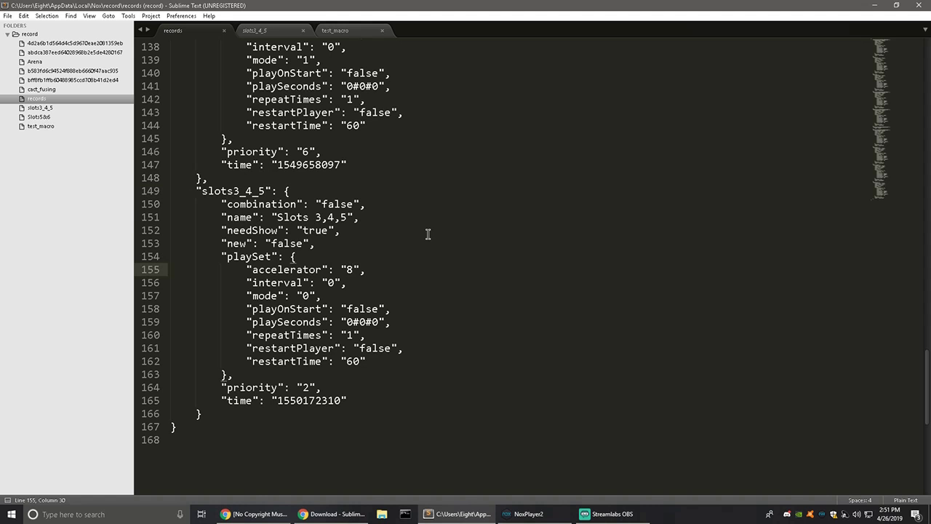
key("BackSpace")
type("128")
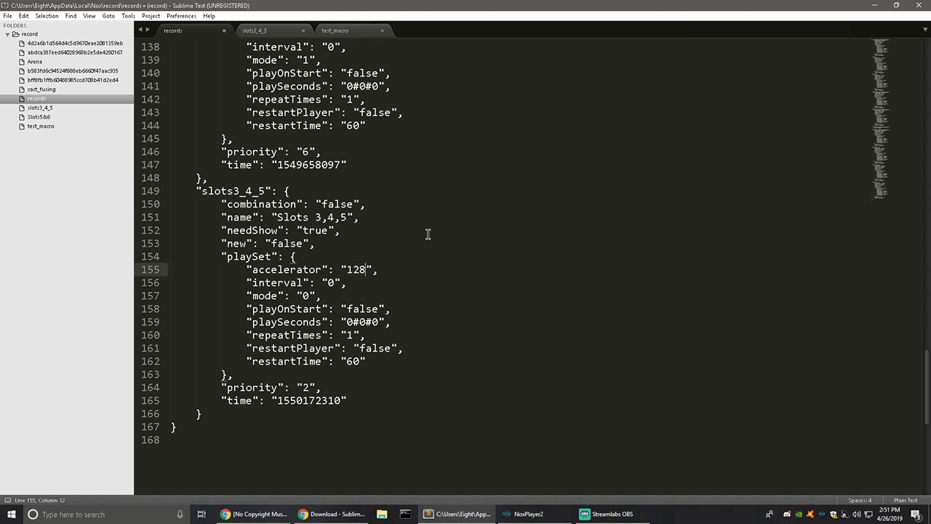
key("ctrl+s")
key("ctrl+shift+Left")
left_click(427, 233)
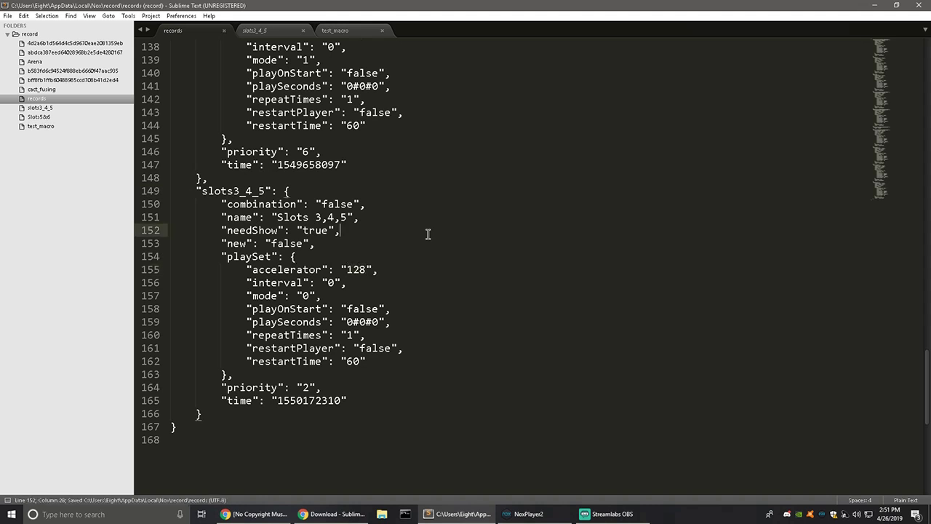
scroll(430, 242, "up", 4)
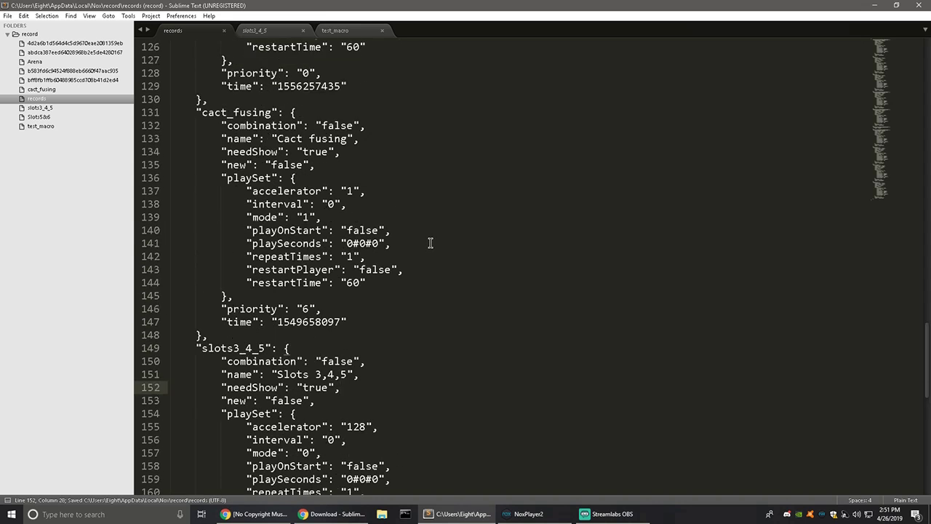
scroll(430, 242, "up", 7)
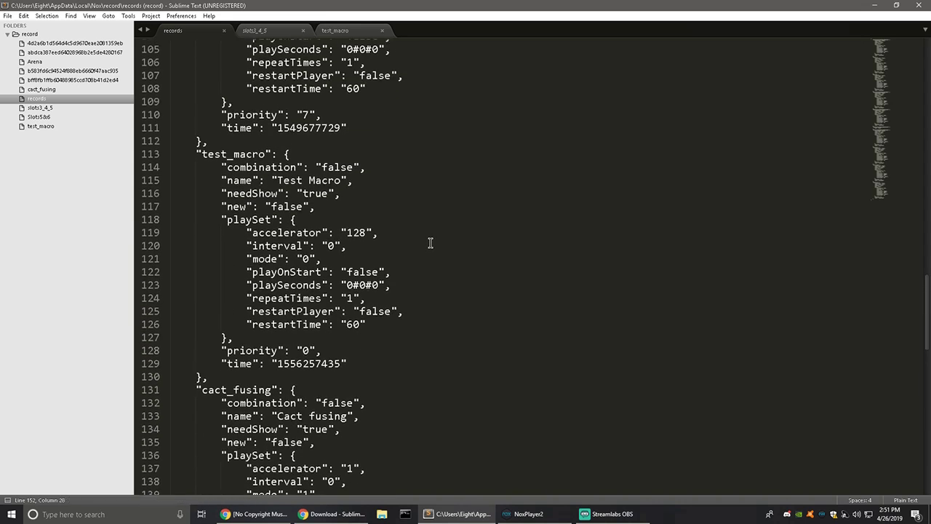
scroll(429, 242, "up", 6)
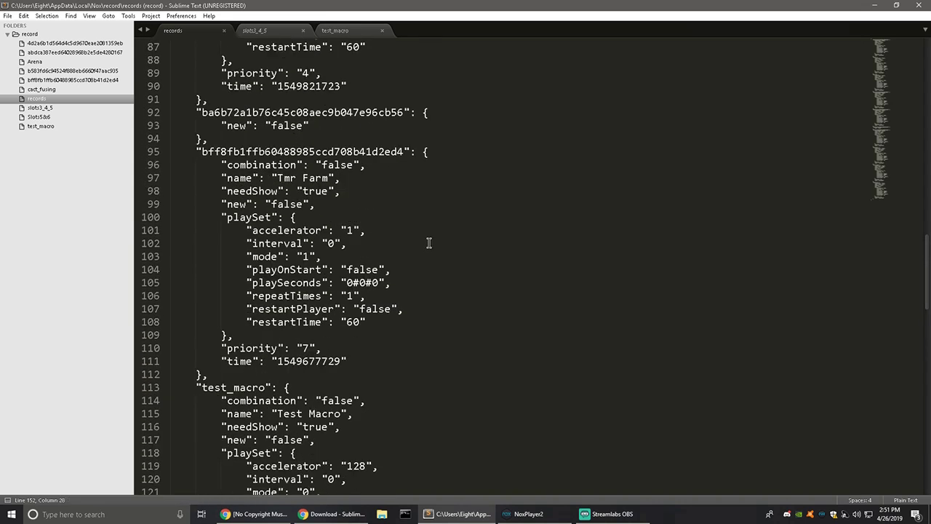
scroll(428, 243, "up", 1)
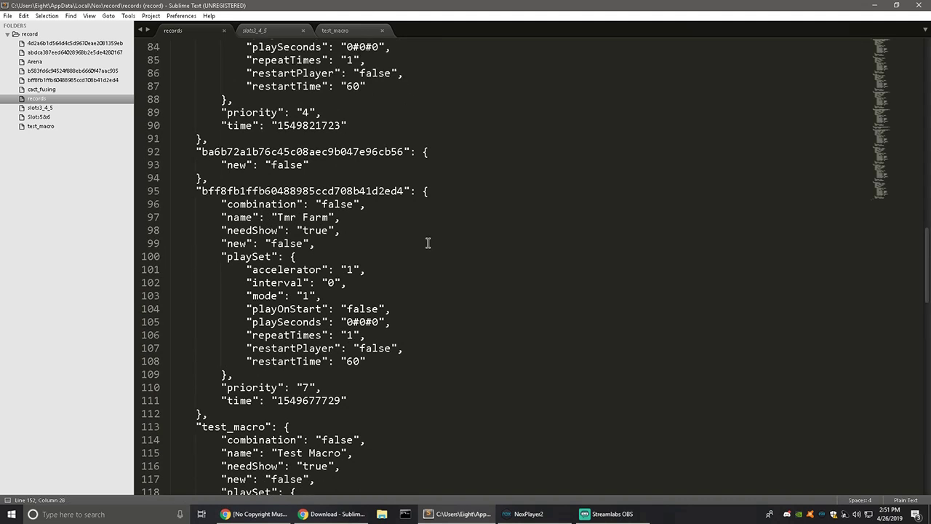
- Replace the Tmr Farm hash key on line 95 with 'tmr_farm' and save records
left_click(301, 217)
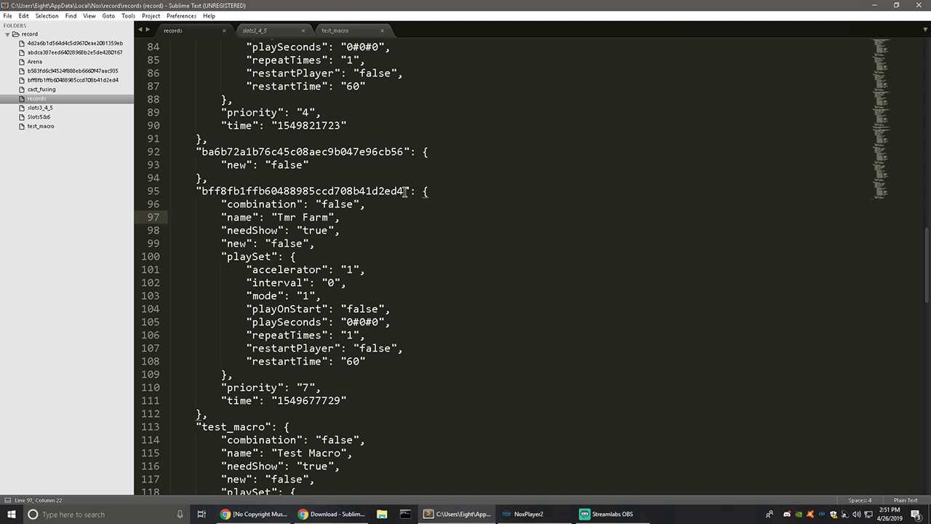
left_click_drag(405, 191, 201, 190)
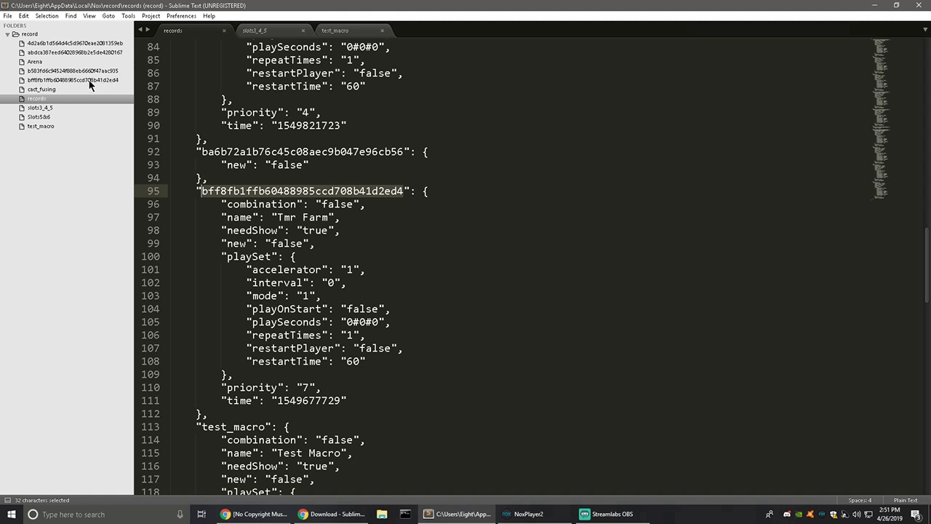
type("tmr_farm")
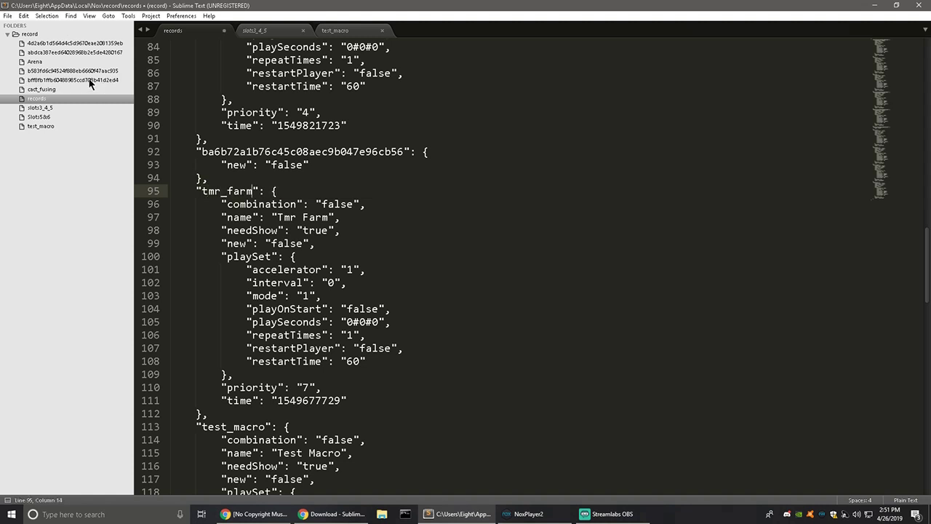
key("ctrl+s")
- Start renaming the bff8fb… macro file, typing tmr_farm as its new name
left_click(91, 81)
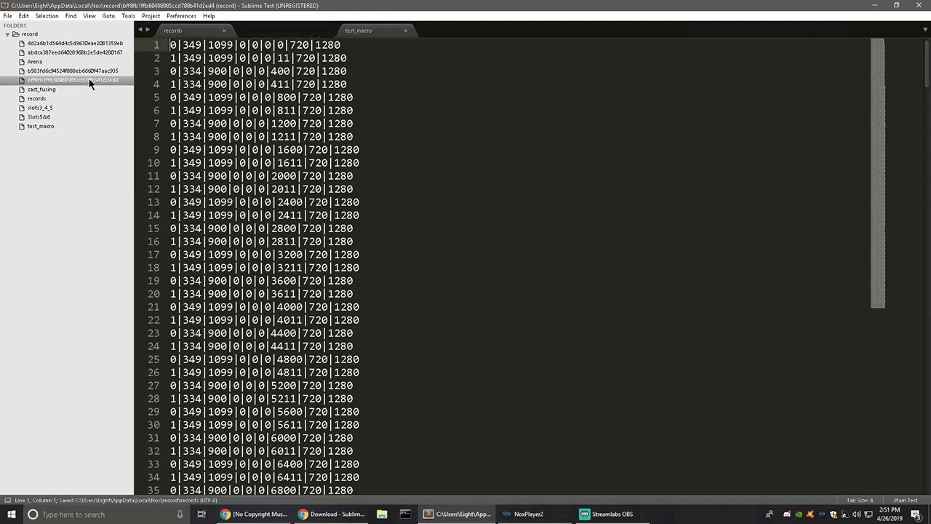
right_click(125, 80)
left_click(142, 92)
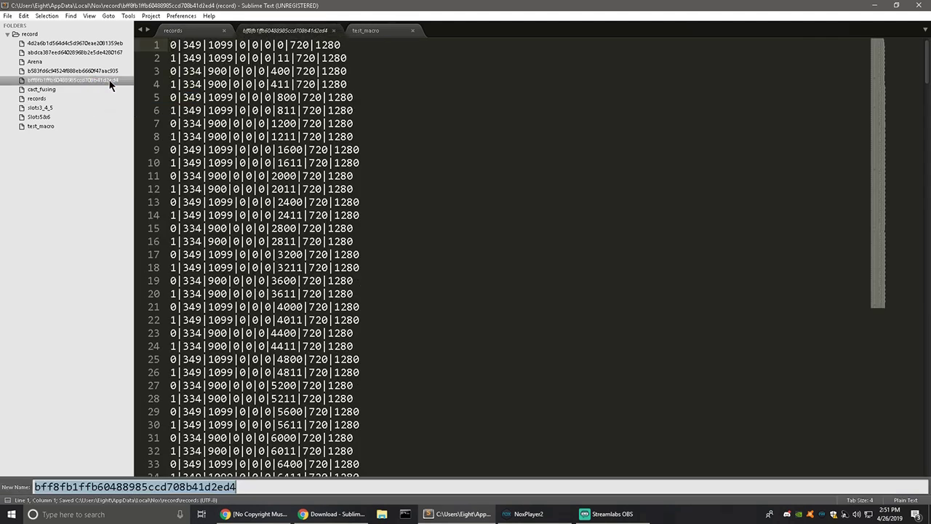
type("tmr_farm")
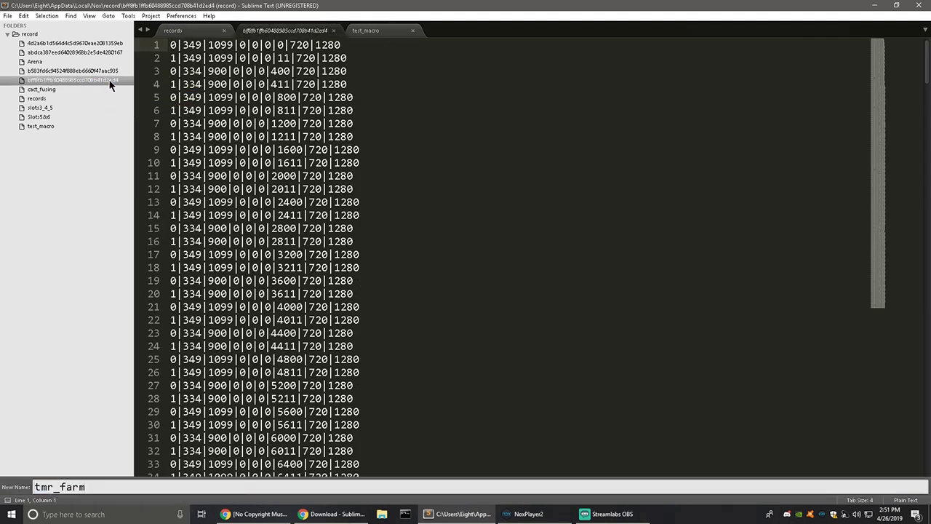